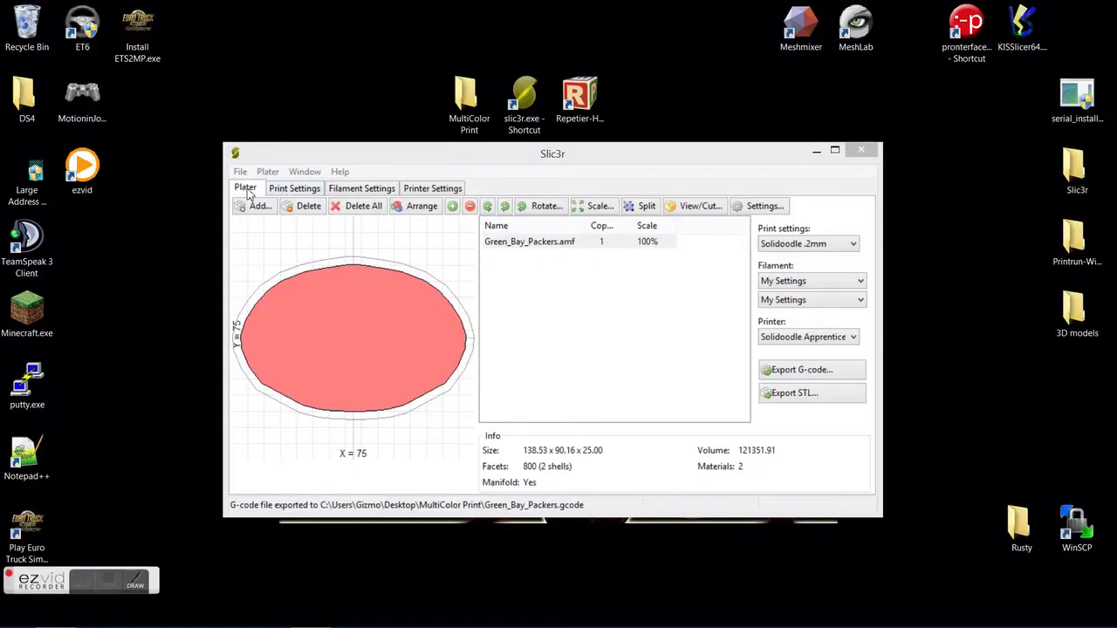
Close the Slic3r window that holds the finished Green Bay Packers plate.
click(859, 149)
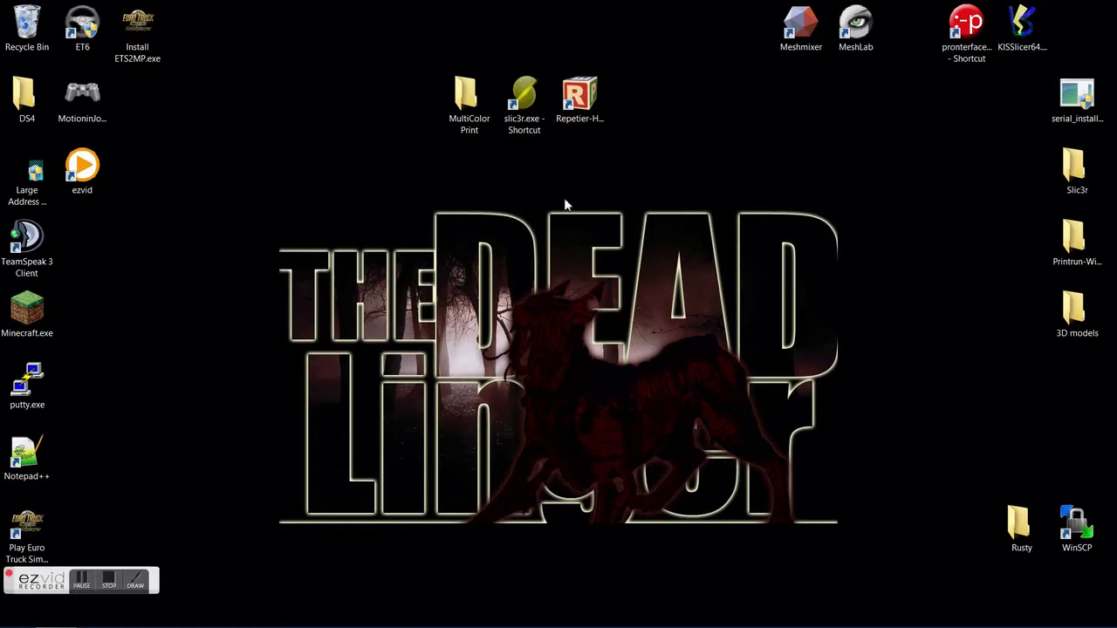
mouse_move(506, 625)
Delete the old Traffic_Cone_Rings and Green_Bay_Packers .gcode and .amf files from MultiColor Print.
double_click(465, 101)
click(440, 183)
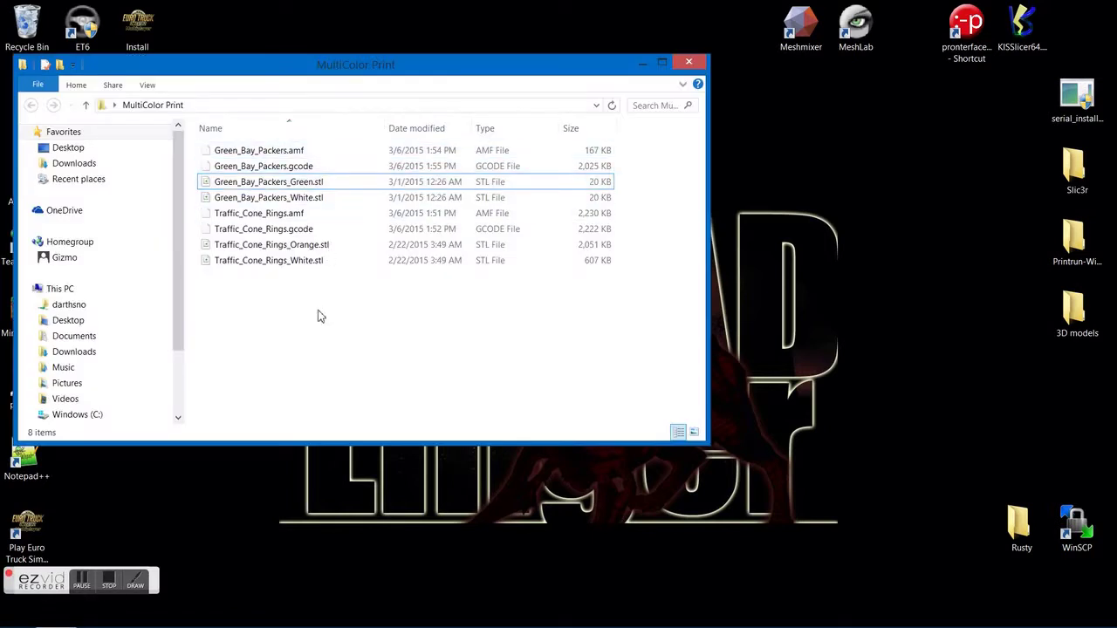
click(253, 231)
key(Delete)
click(253, 213)
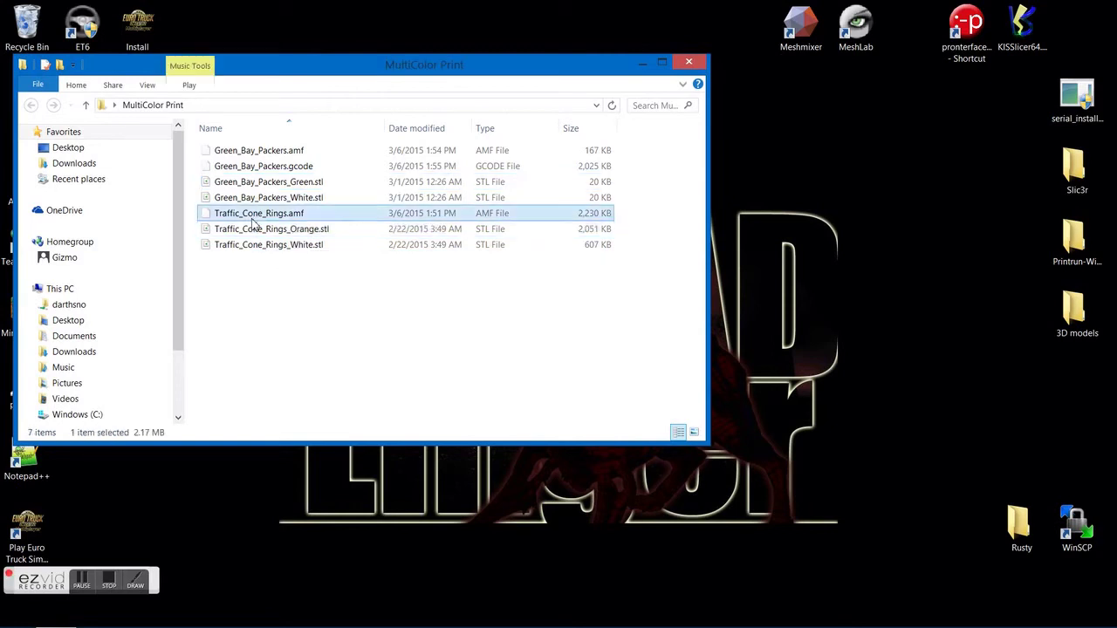
key(Delete)
click(253, 166)
key(Delete)
click(258, 152)
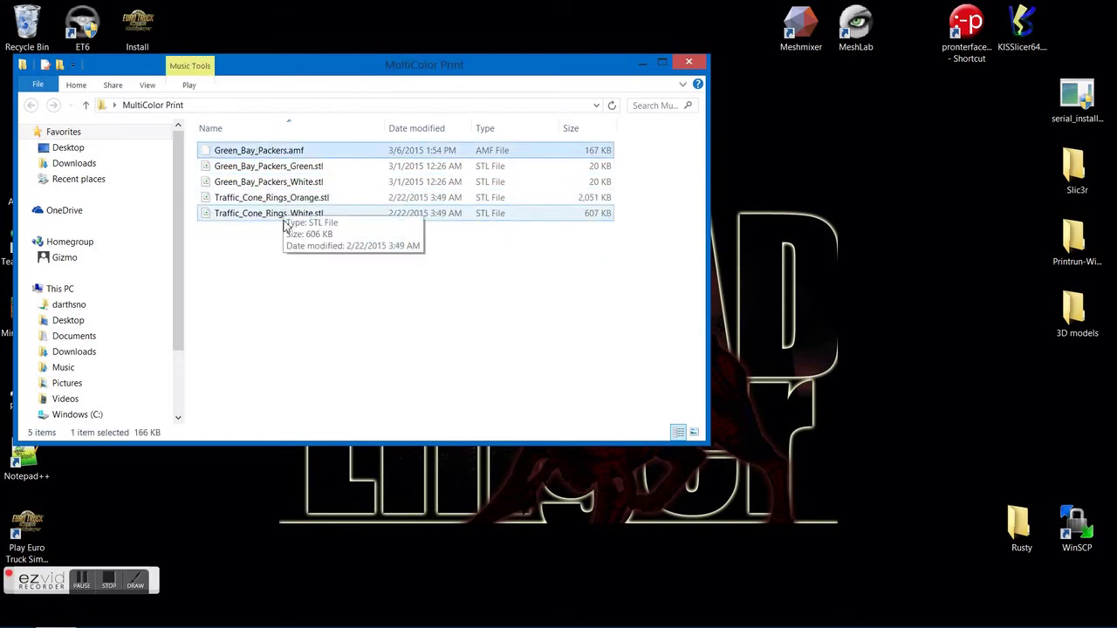
key(Delete)
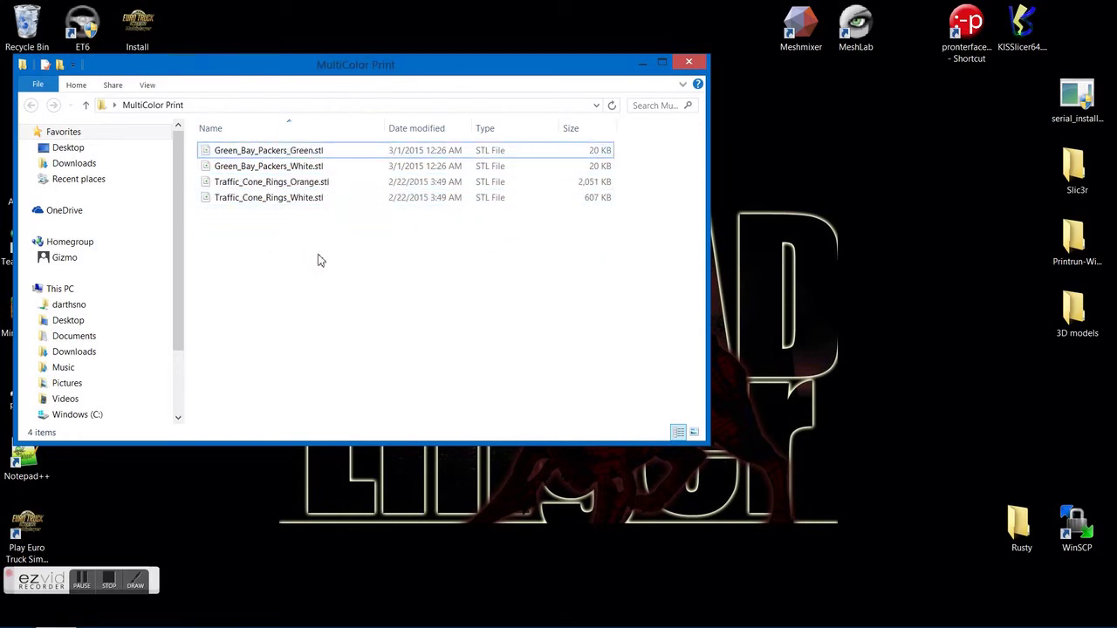
Select the Traffic_Cone_Rings orange and white STLs, then hide the folder window.
click(278, 184)
click(279, 199)
shift+click(273, 182)
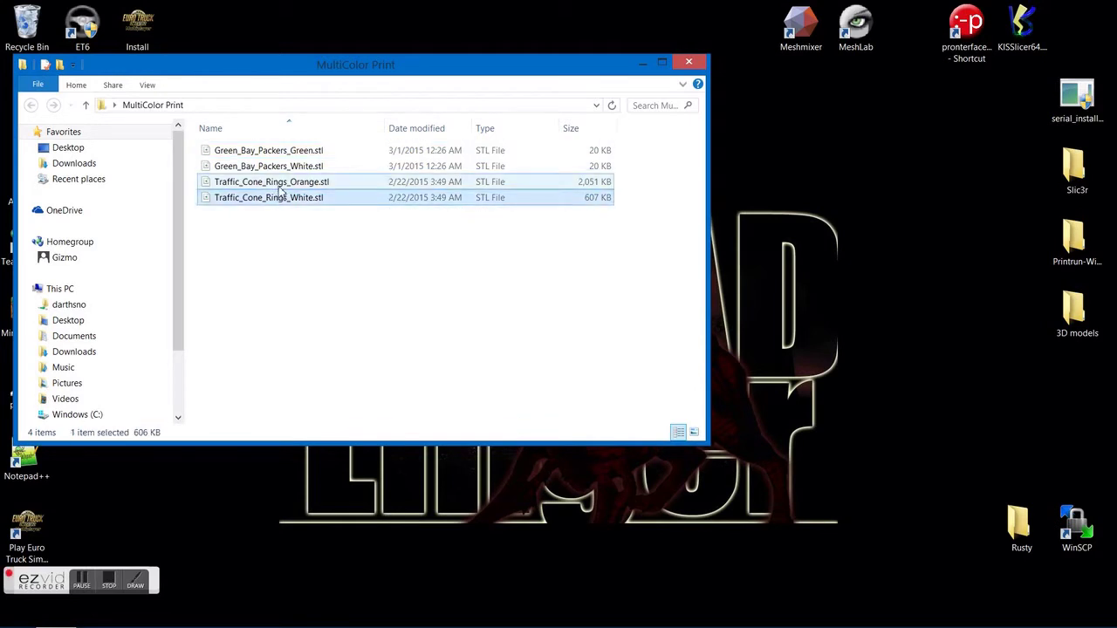
click(273, 181)
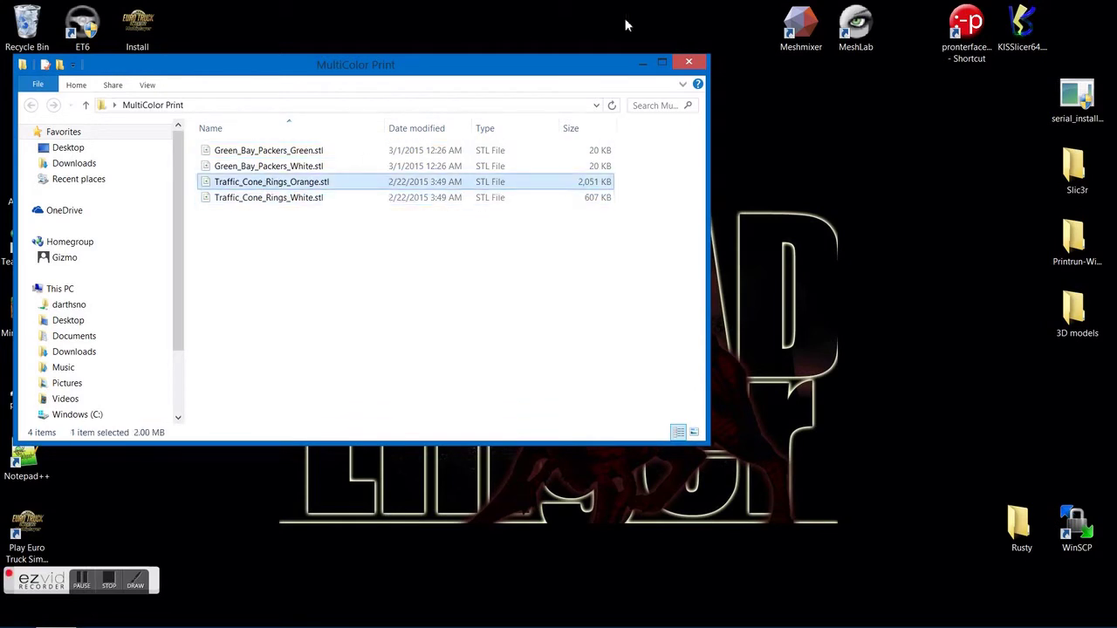
click(642, 61)
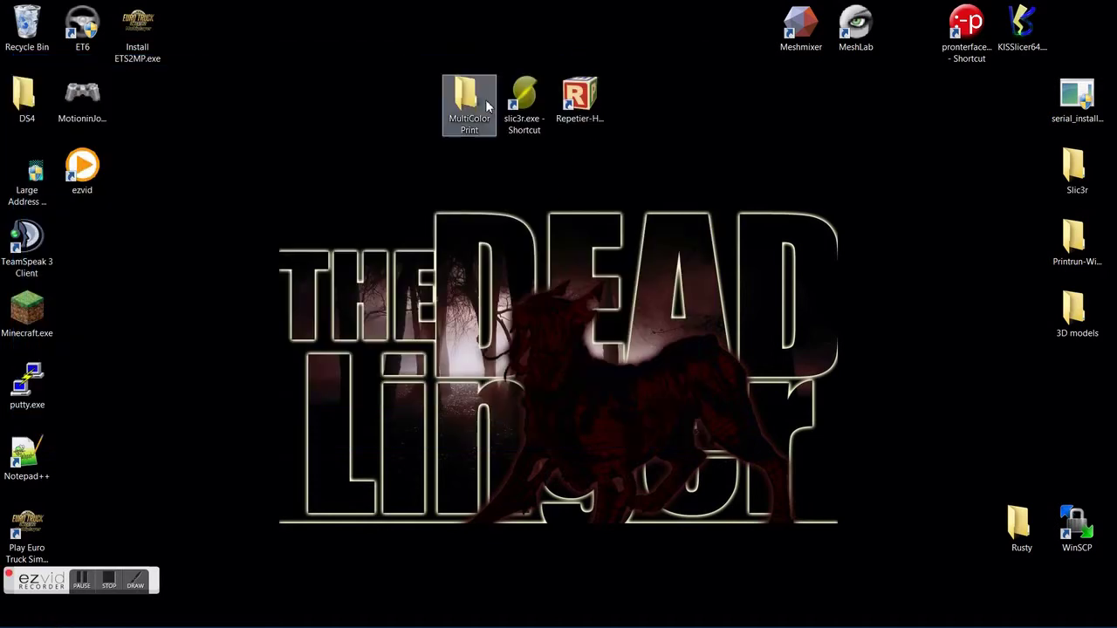
Launch Slic3r, centre its window and bring up the File menu.
double_click(529, 100)
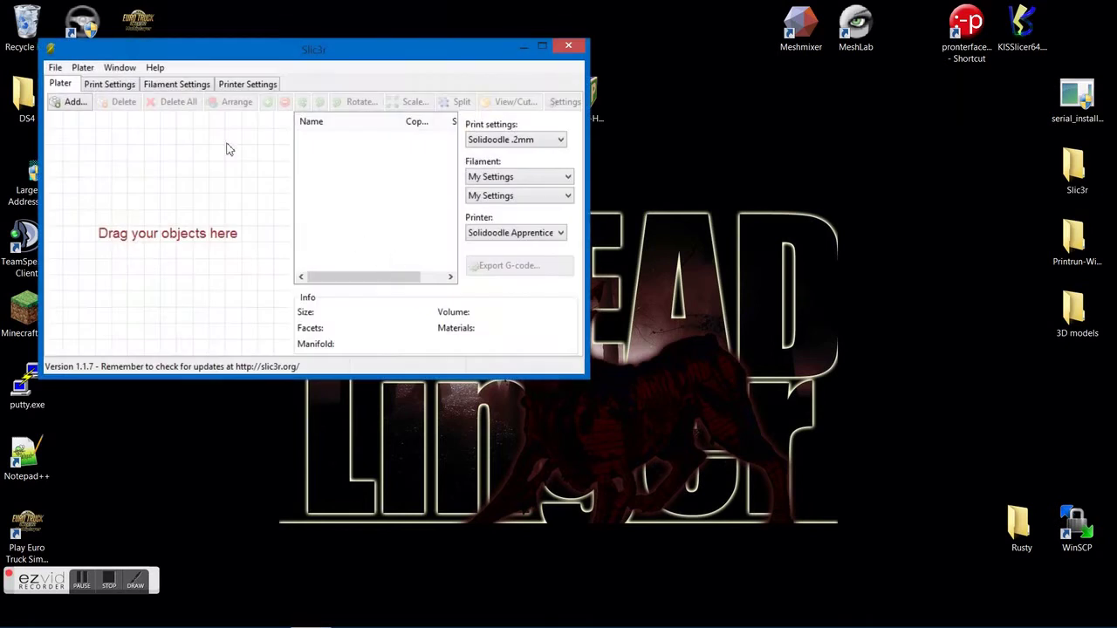
drag(246, 50, 534, 169)
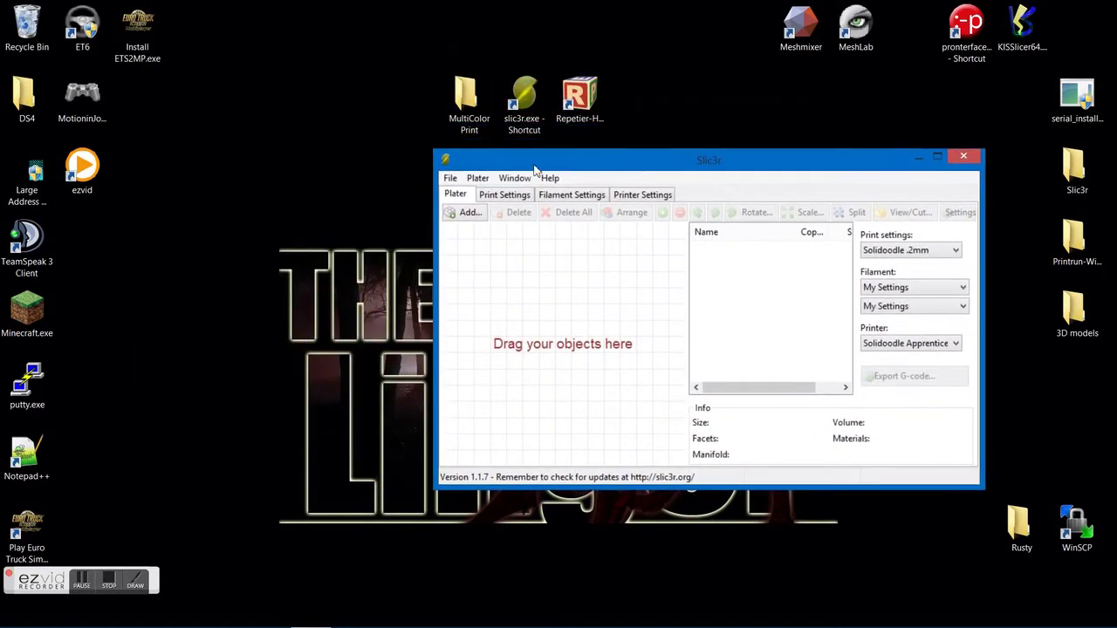
click(447, 178)
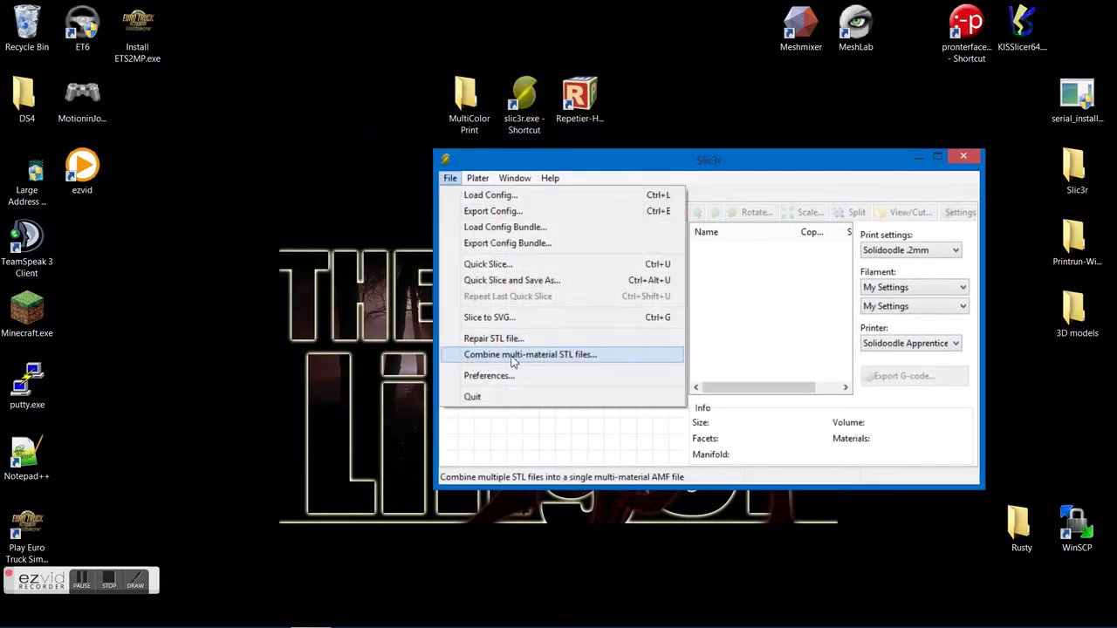
Combine Traffic_Cone_Rings_Orange.stl and Traffic_Cone_Rings_White.stl as the two material parts.
click(630, 360)
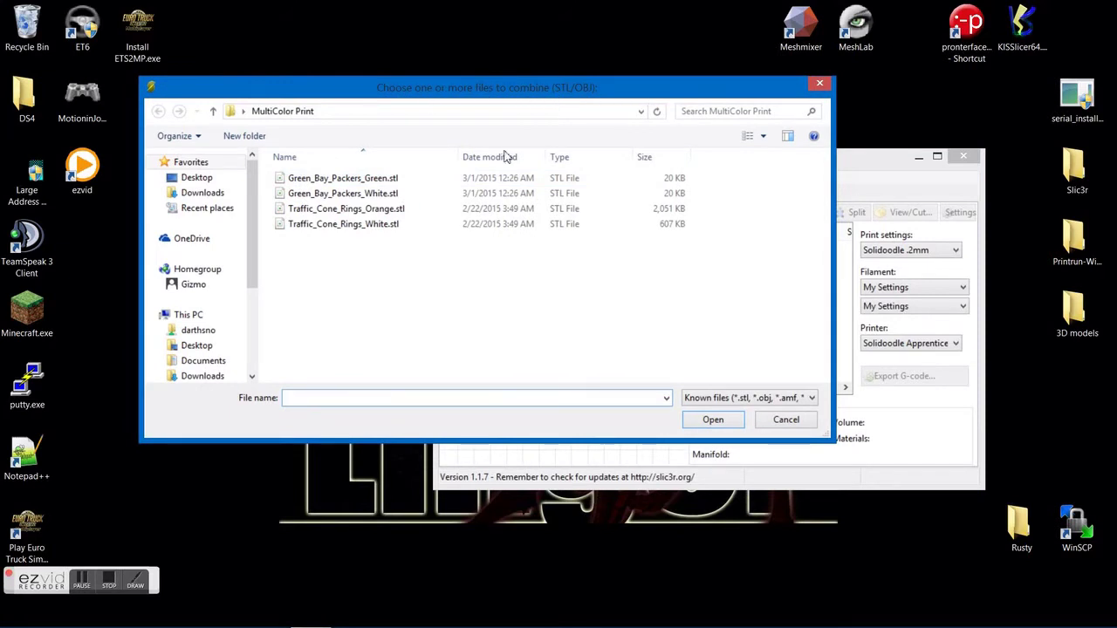
click(314, 215)
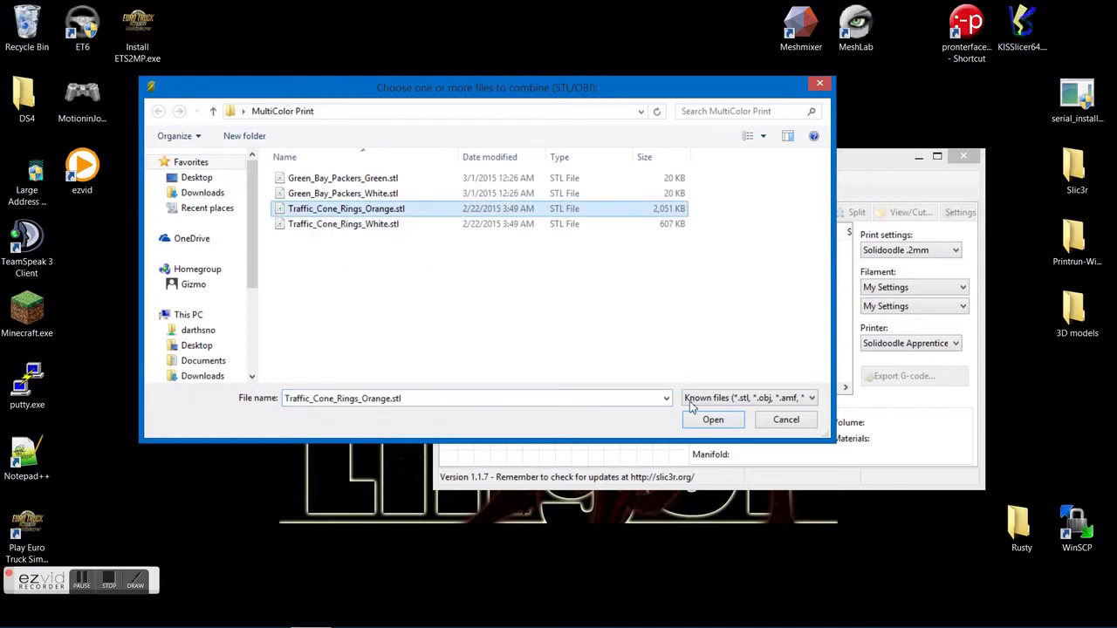
click(712, 421)
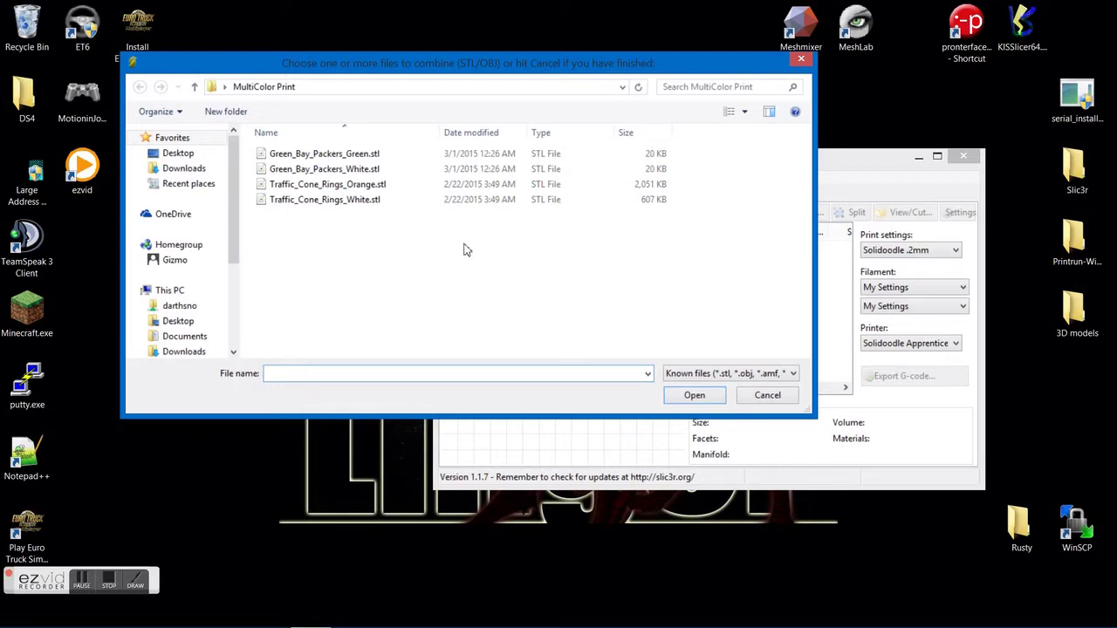
double_click(330, 200)
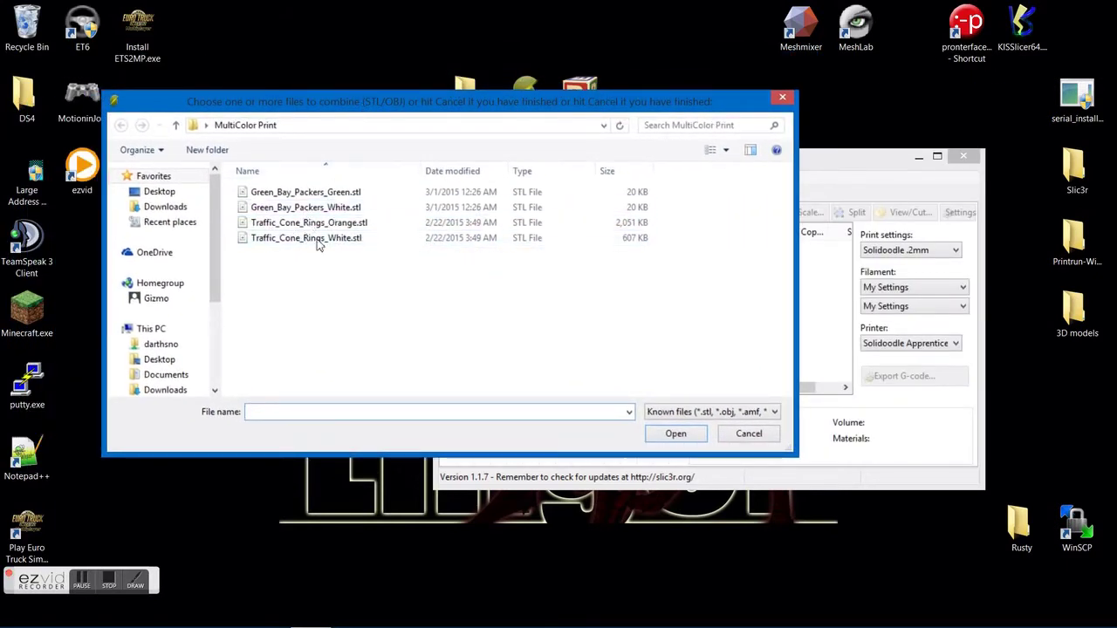
Finish choosing parts and save the combined cone as Traffic_Cone.amf.
click(747, 435)
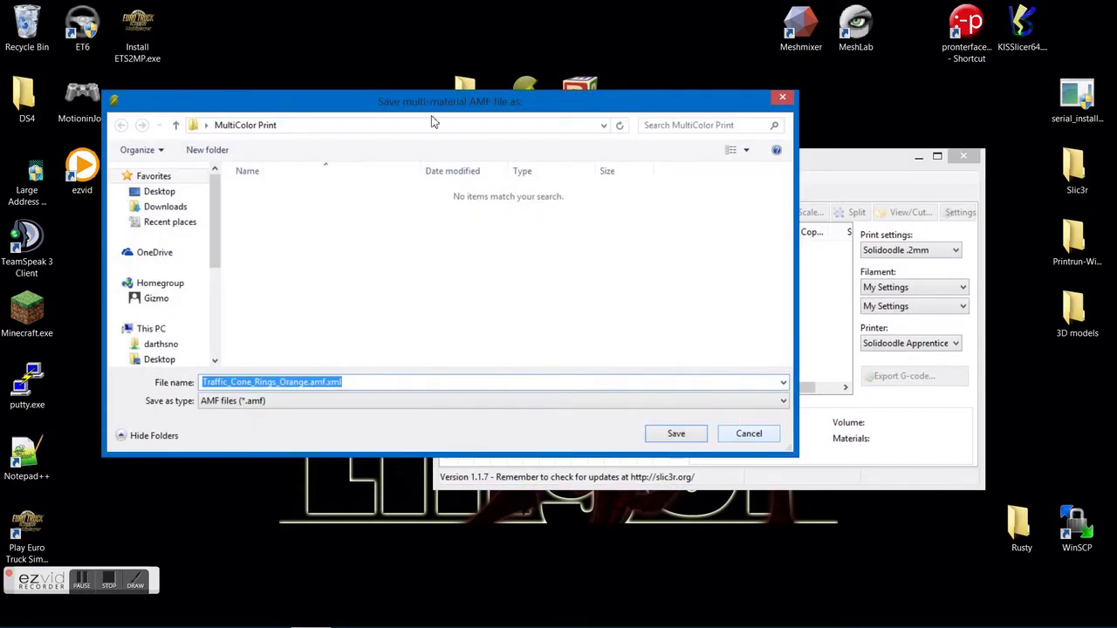
drag(379, 115, 542, 86)
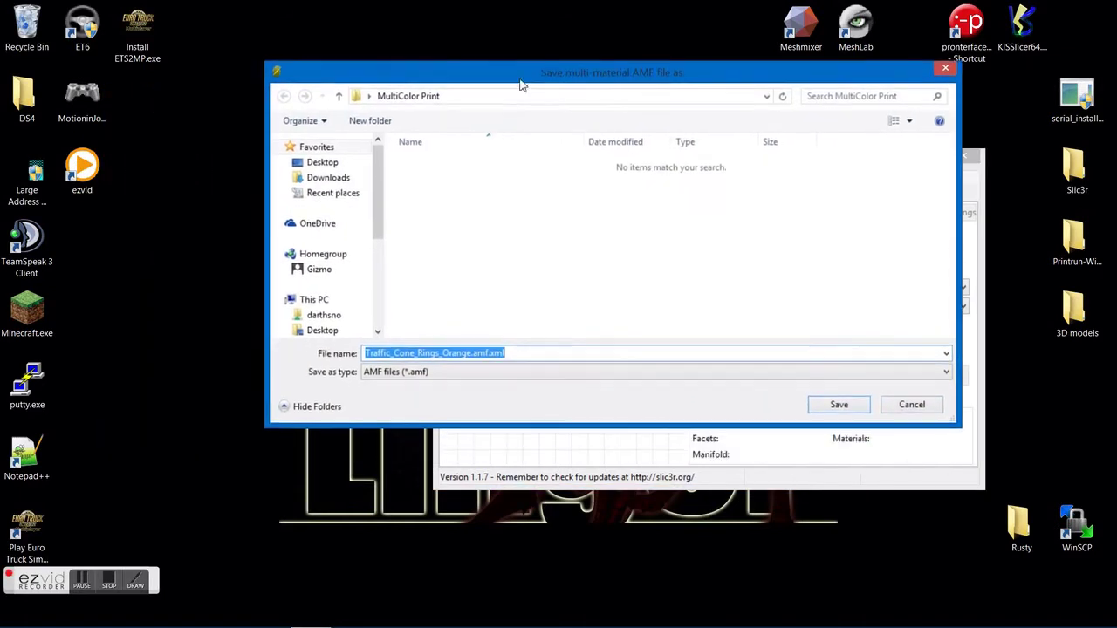
click(524, 354)
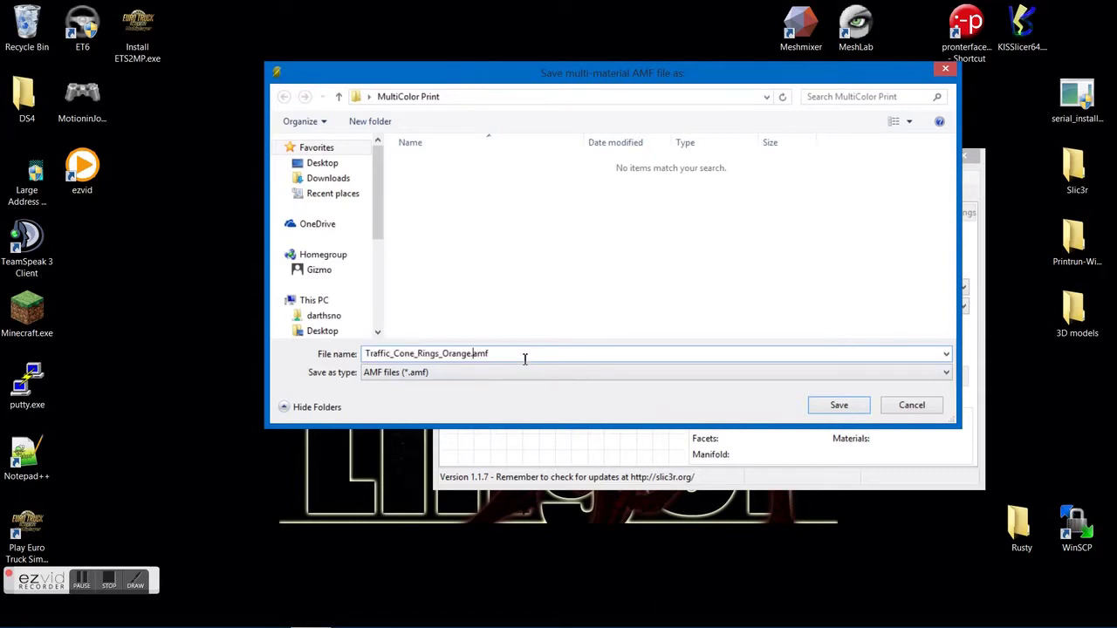
key(BackSpace)
key(BackSpace)
key(BackSpace)
key(BackSpace)
key(BackSpace)
key(BackSpace)
key(BackSpace)
key(BackSpace)
key(BackSpace)
key(BackSpace)
key(BackSpace)
key(BackSpace)
click(838, 405)
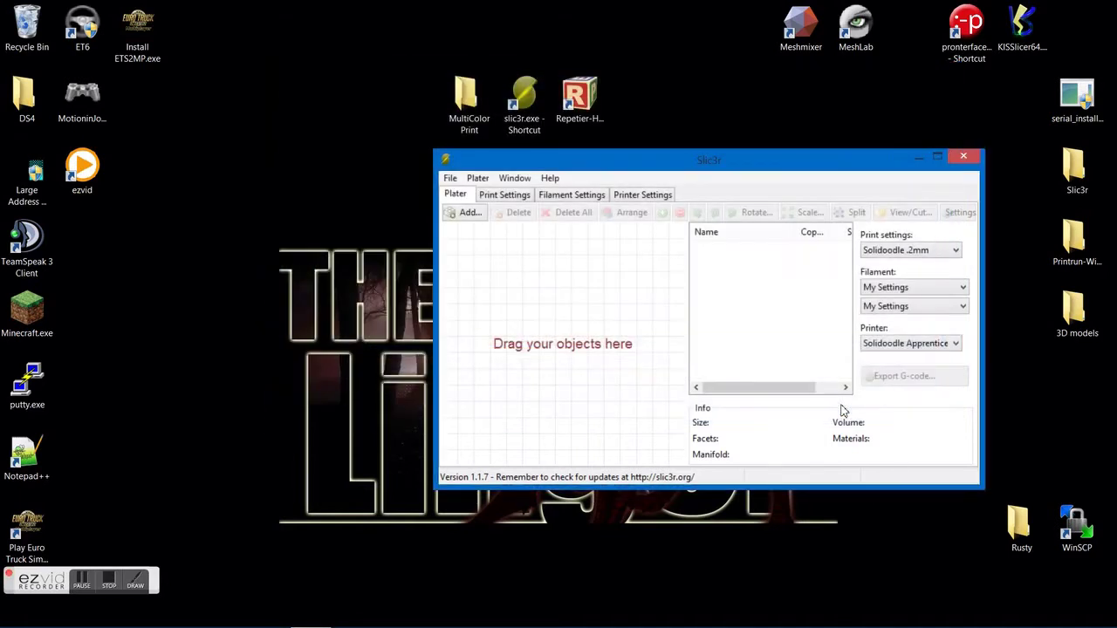
drag(510, 153, 368, 110)
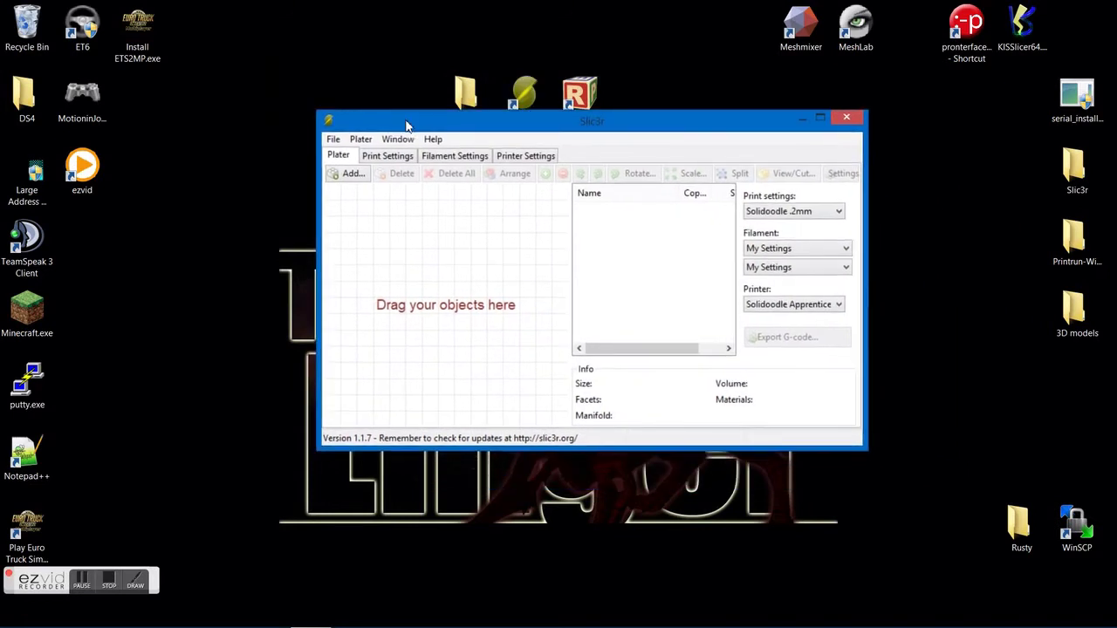
click(350, 175)
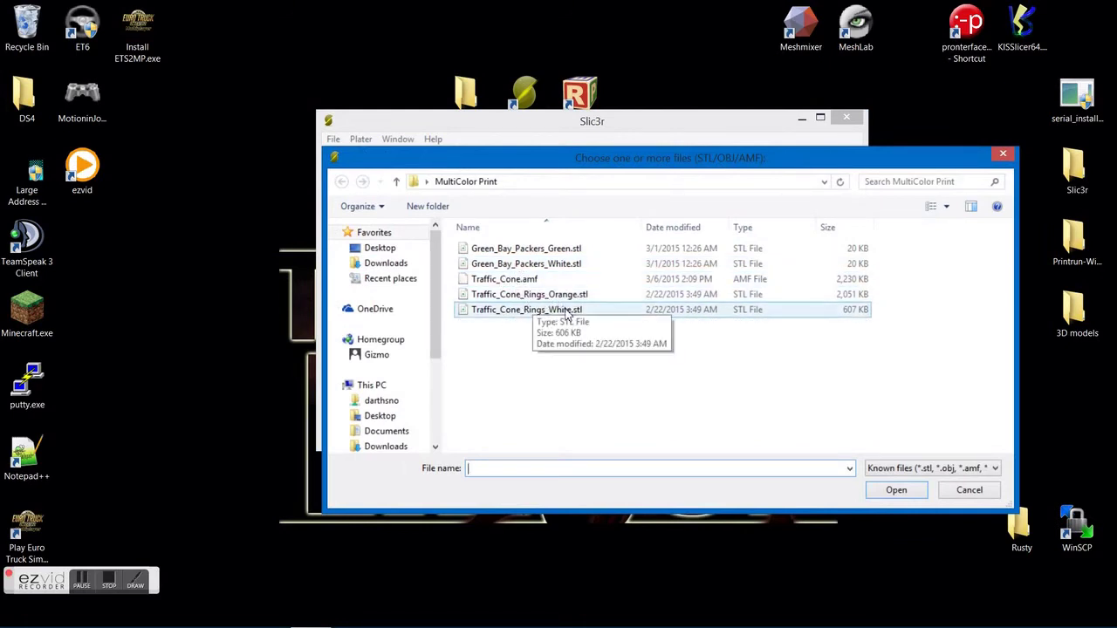
double_click(546, 295)
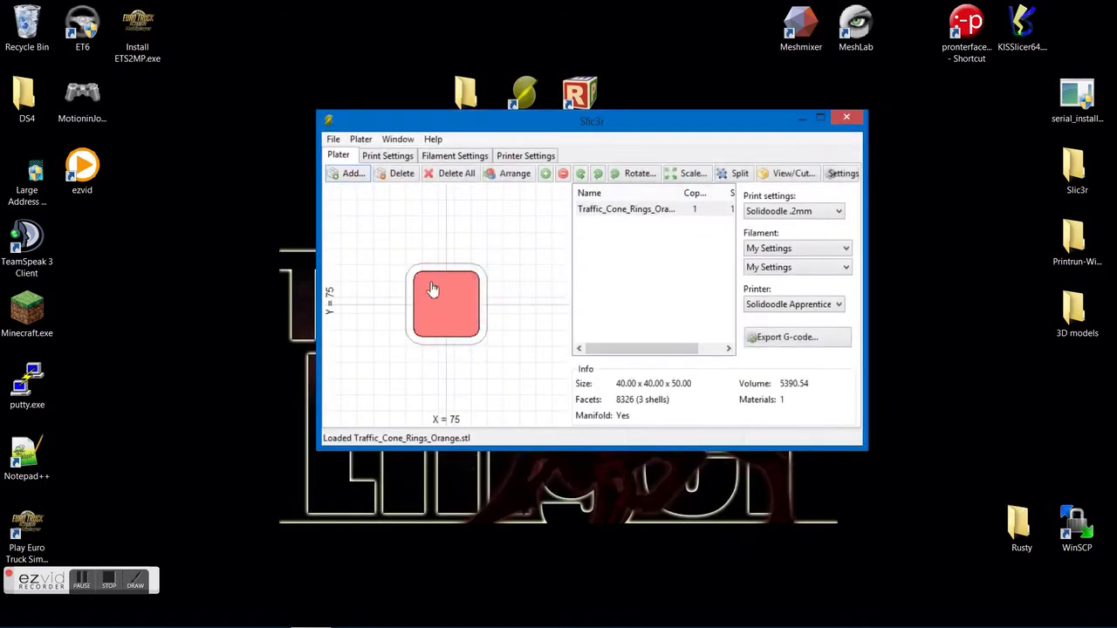
double_click(430, 282)
mouse_move(753, 324)
mouse_down()
mouse_move(781, 330)
mouse_move(826, 373)
mouse_move(755, 309)
mouse_up()
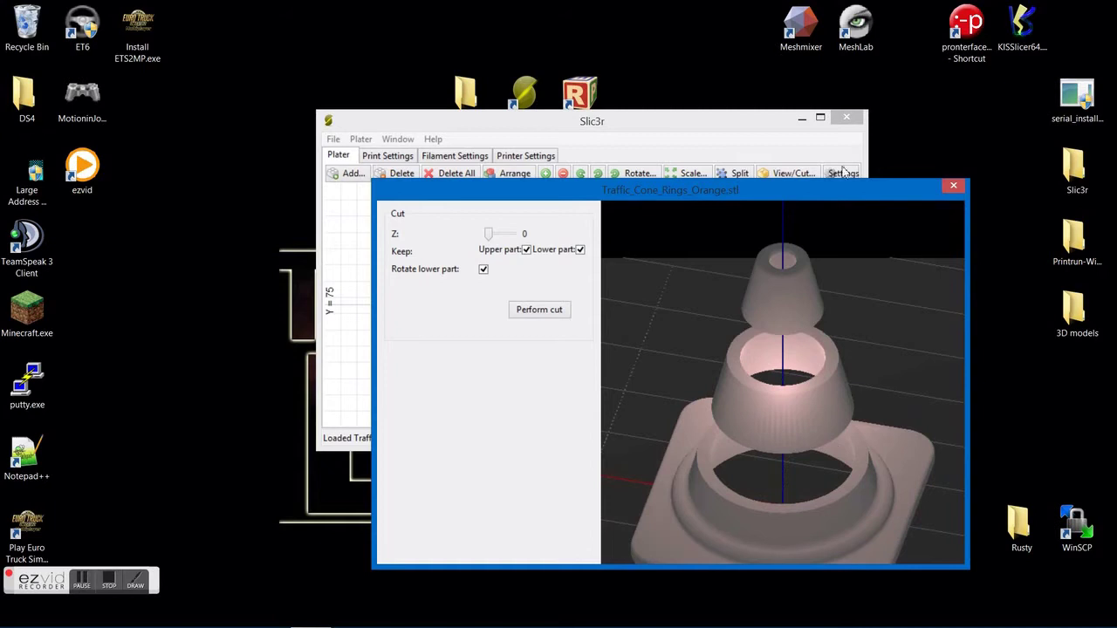
click(953, 189)
click(453, 174)
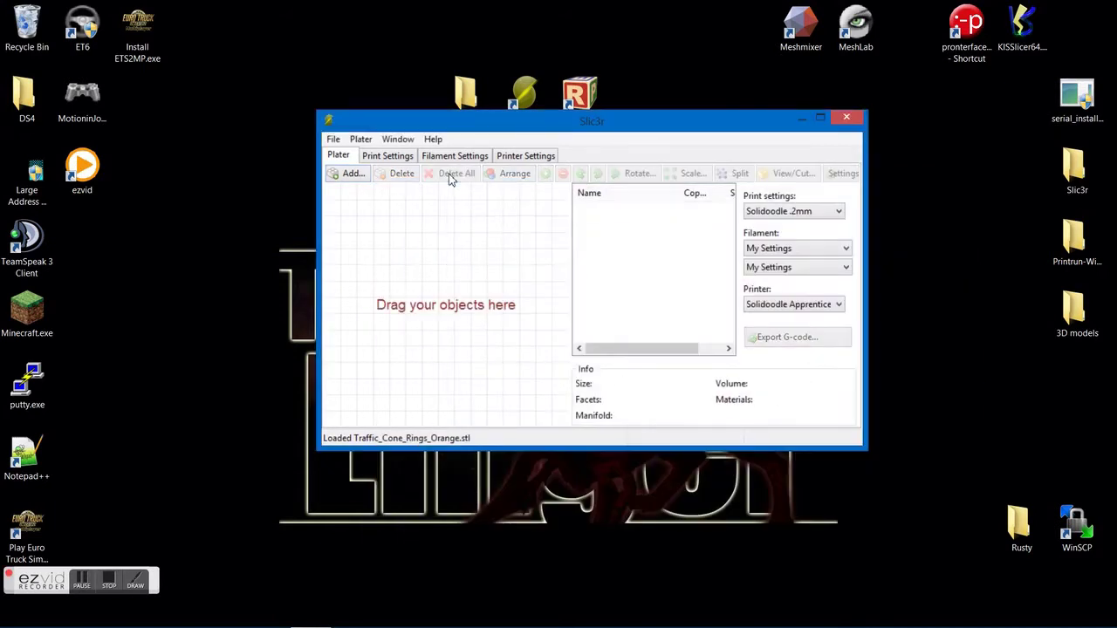
Load Traffic_Cone.amf onto the plate and orbit its 3D view to inspect the colour bands.
click(354, 173)
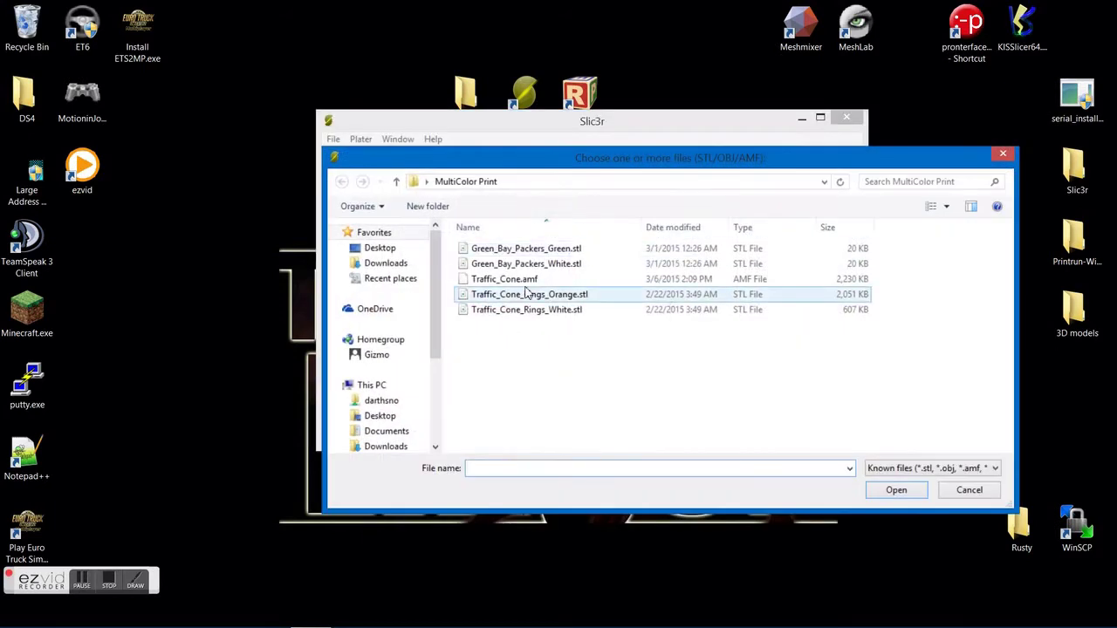
double_click(511, 279)
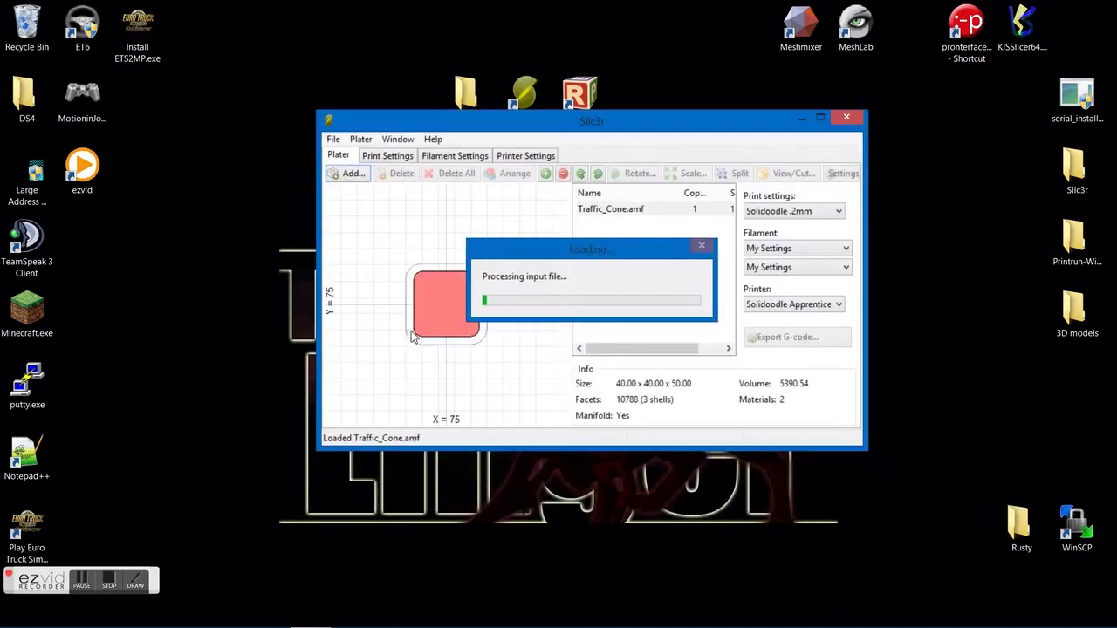
double_click(626, 210)
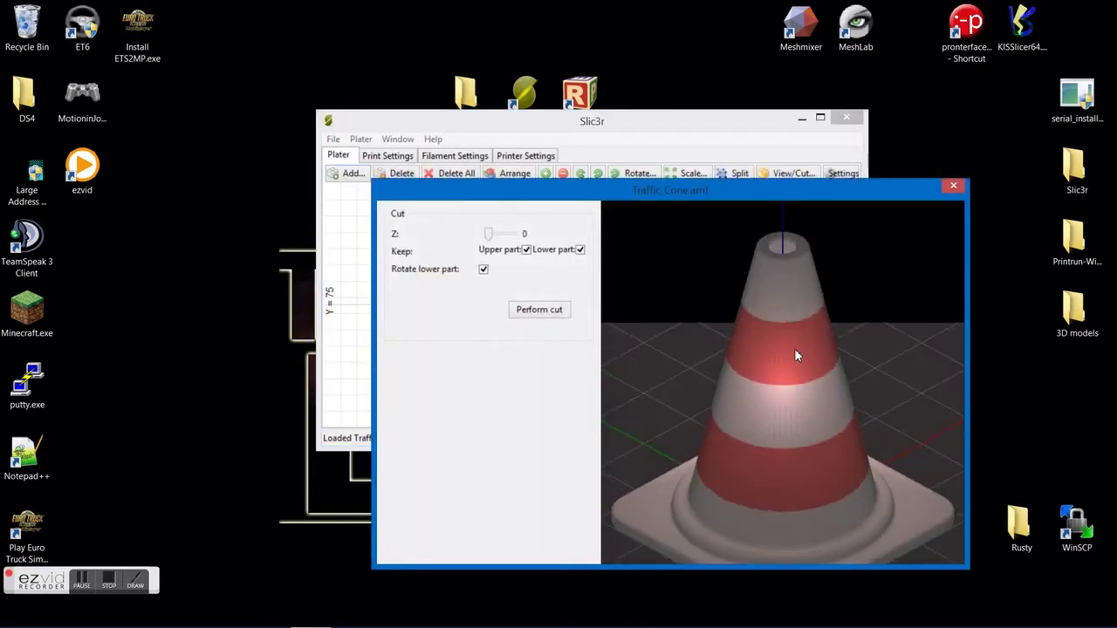
scroll(850, 352, up, 3)
drag(850, 352, 766, 492)
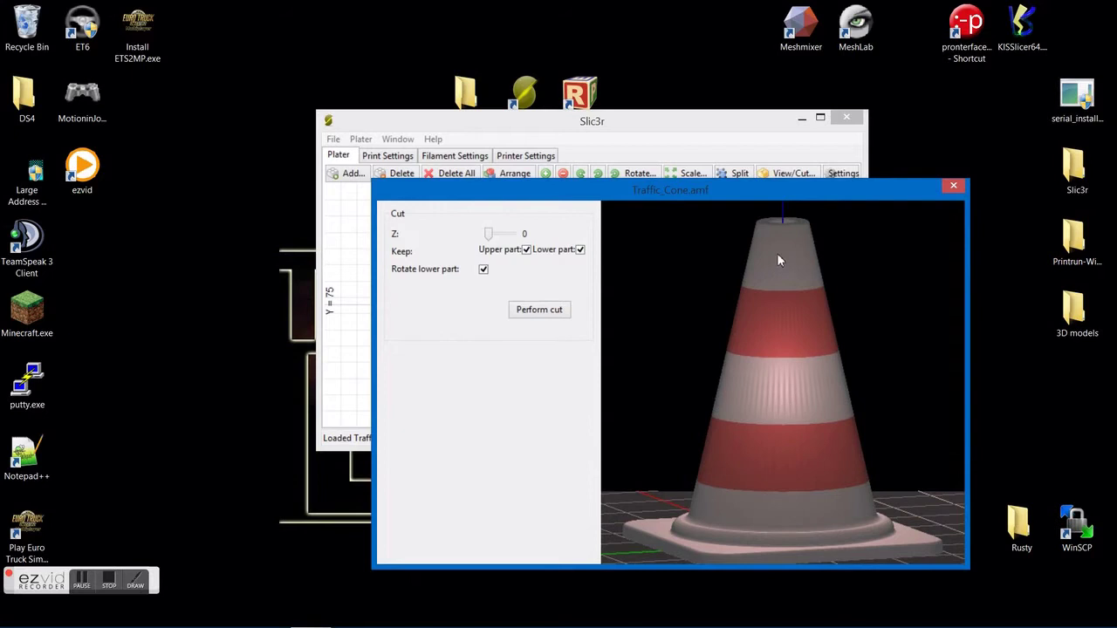
drag(780, 260, 774, 391)
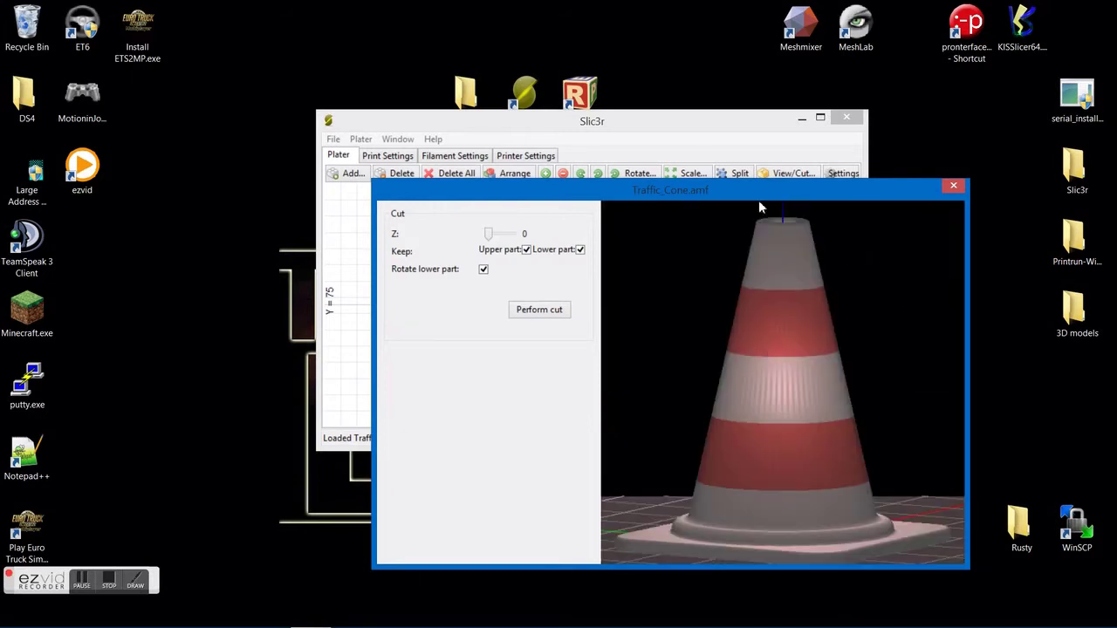
click(954, 187)
drag(616, 122, 570, 138)
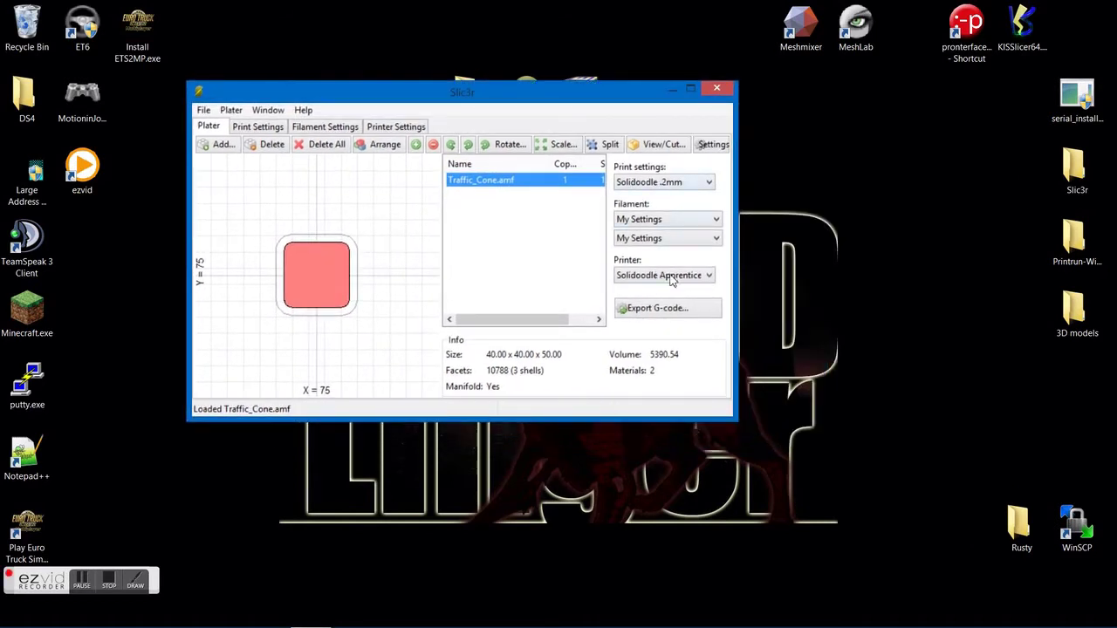
Keep My Settings as filament for both extruders and stretch the Slic3r window taller.
click(665, 220)
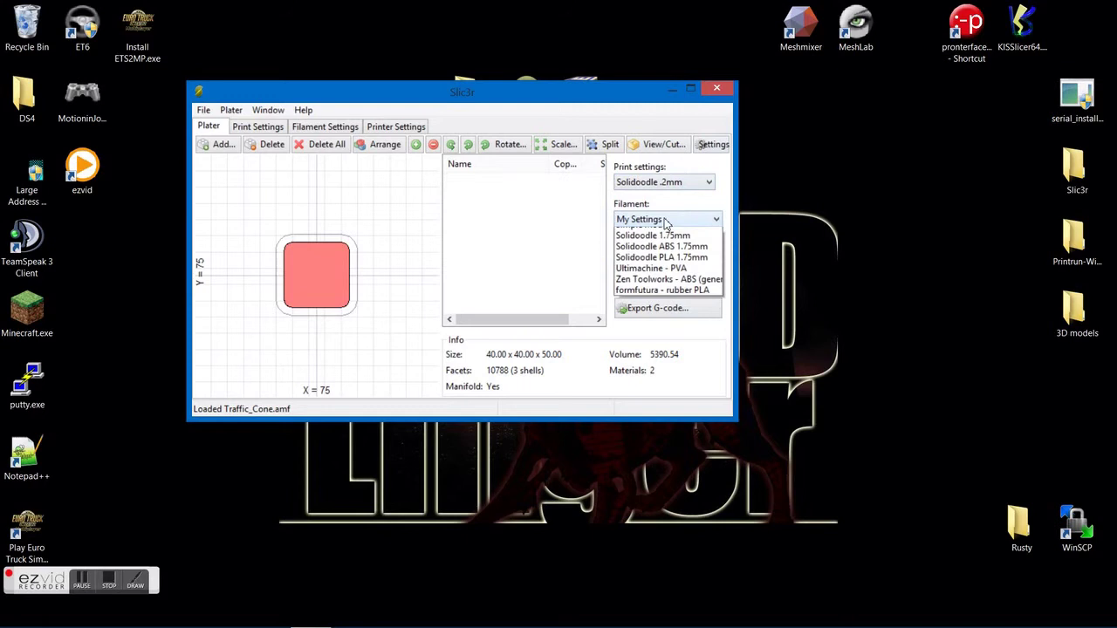
click(665, 220)
click(665, 219)
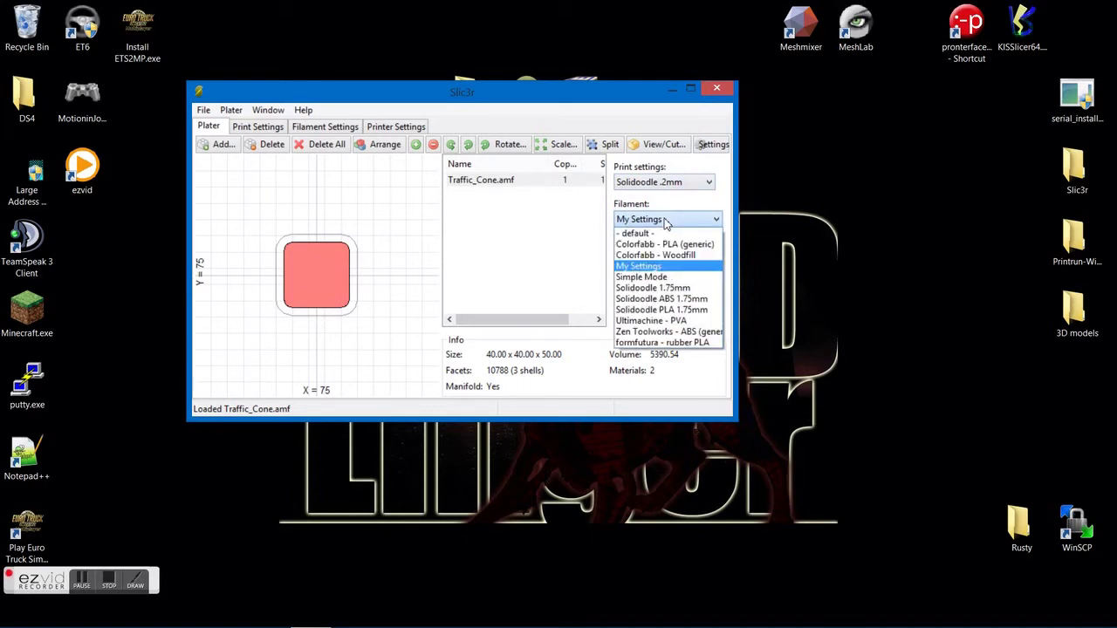
click(664, 220)
click(668, 239)
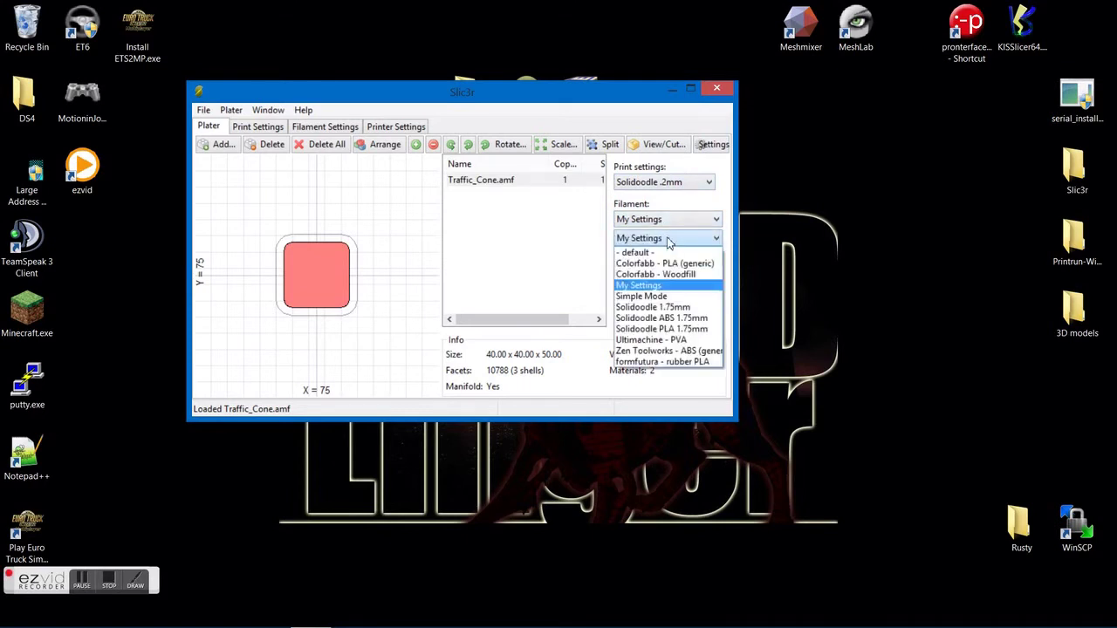
click(669, 239)
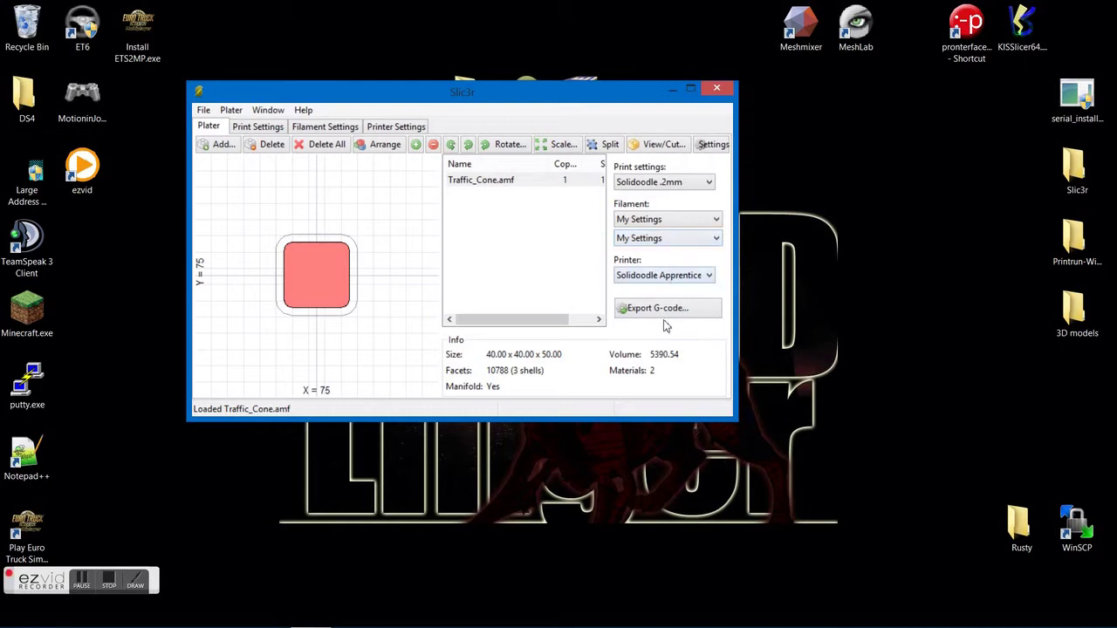
drag(675, 421, 674, 435)
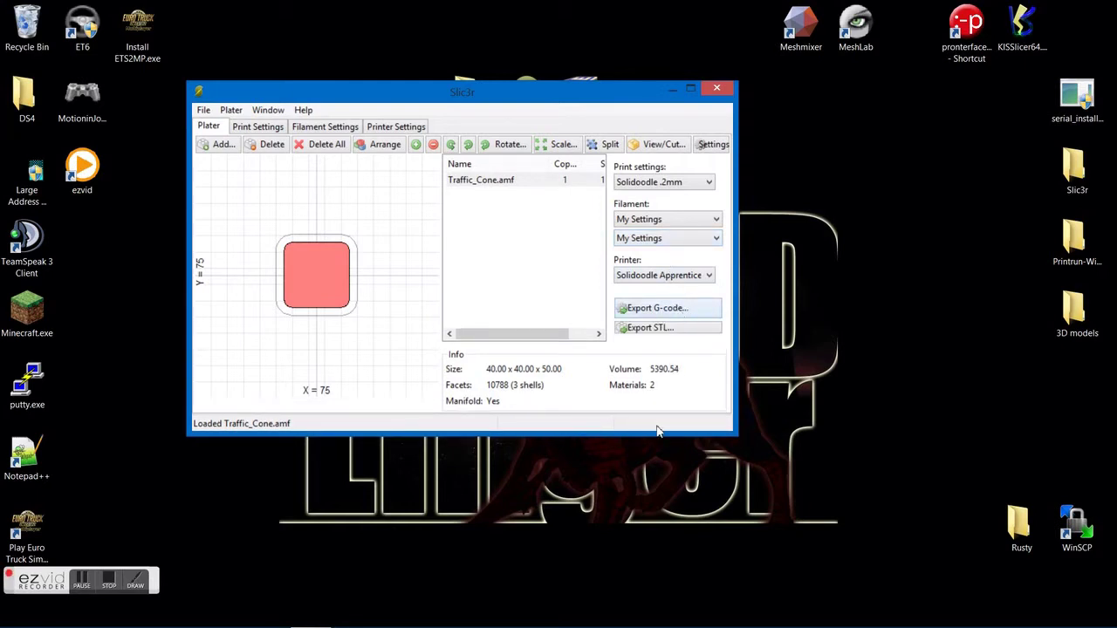
drag(656, 429, 656, 453)
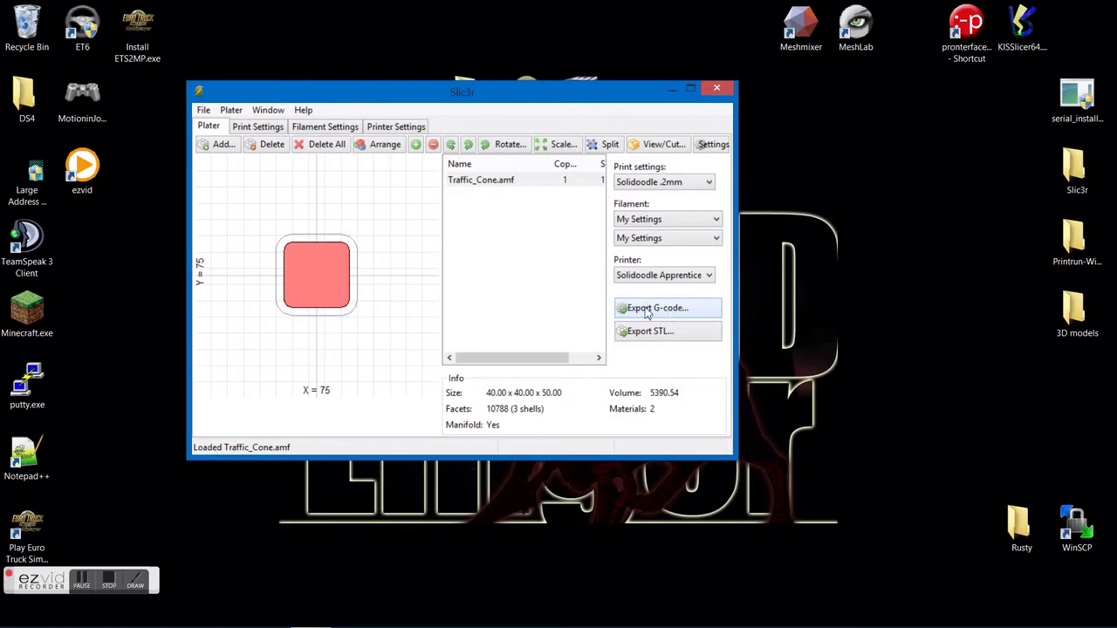
Save the sliced cone as Traffic_Cone.gcode in MultiColor Print, then move Slic3r aside.
click(670, 314)
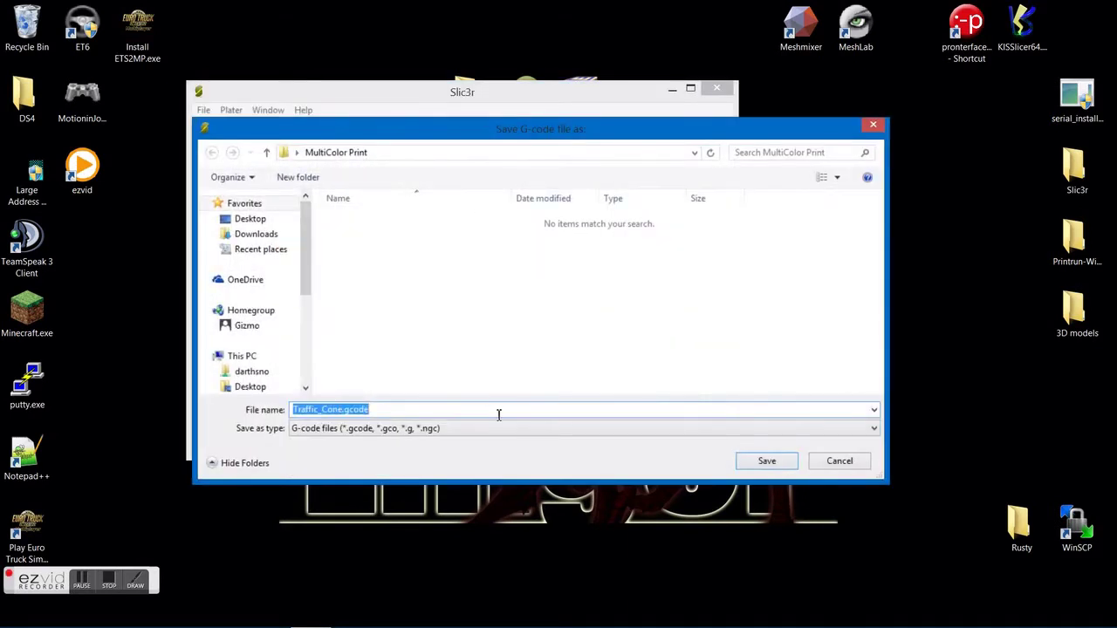
click(766, 461)
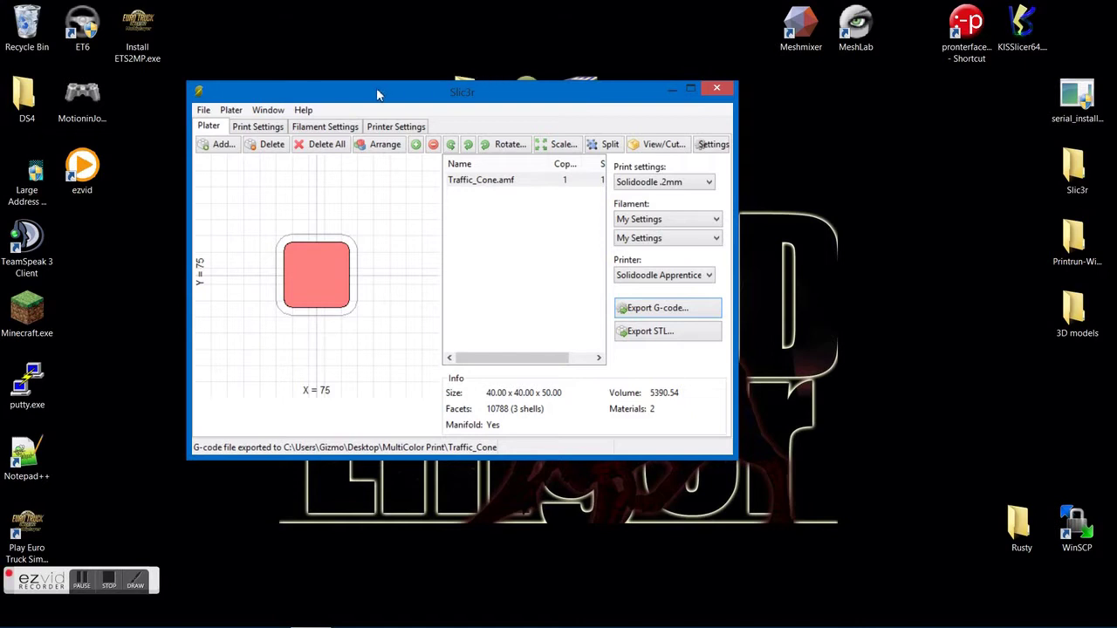
drag(378, 95, 529, 198)
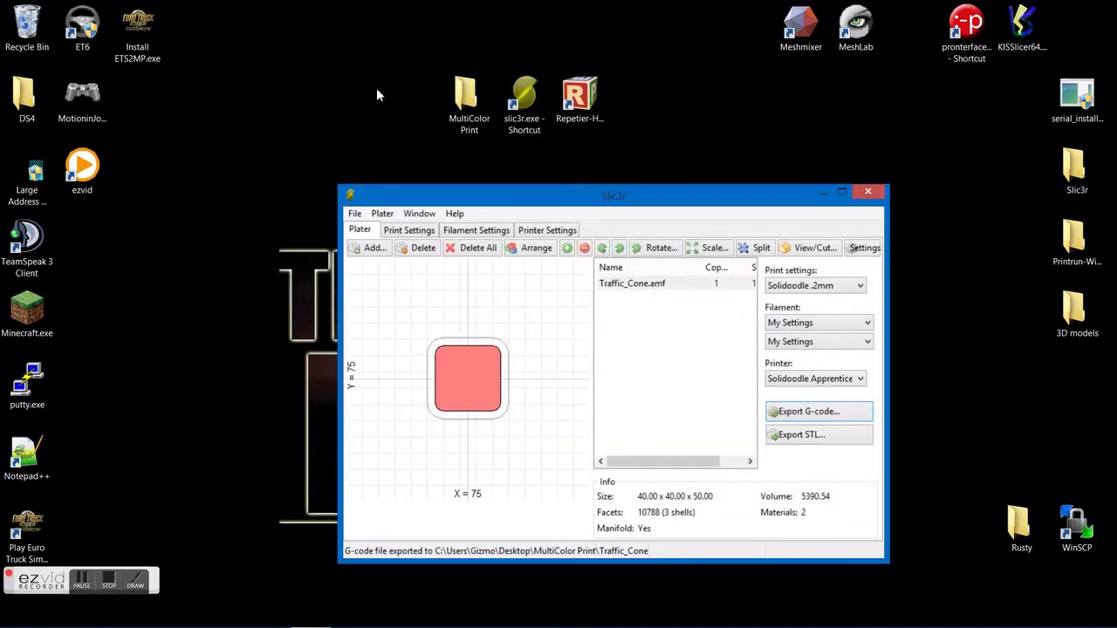
Launch Repetier-Host V1.0.6 and bring up Import G-Code on the MultiColor Print folder.
double_click(581, 105)
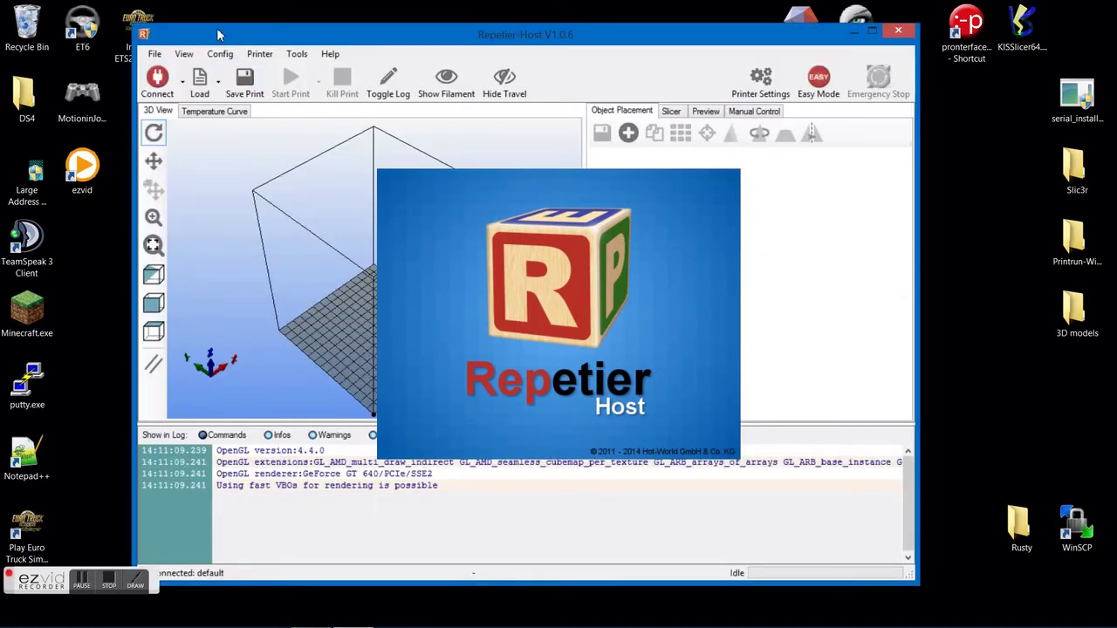
click(199, 81)
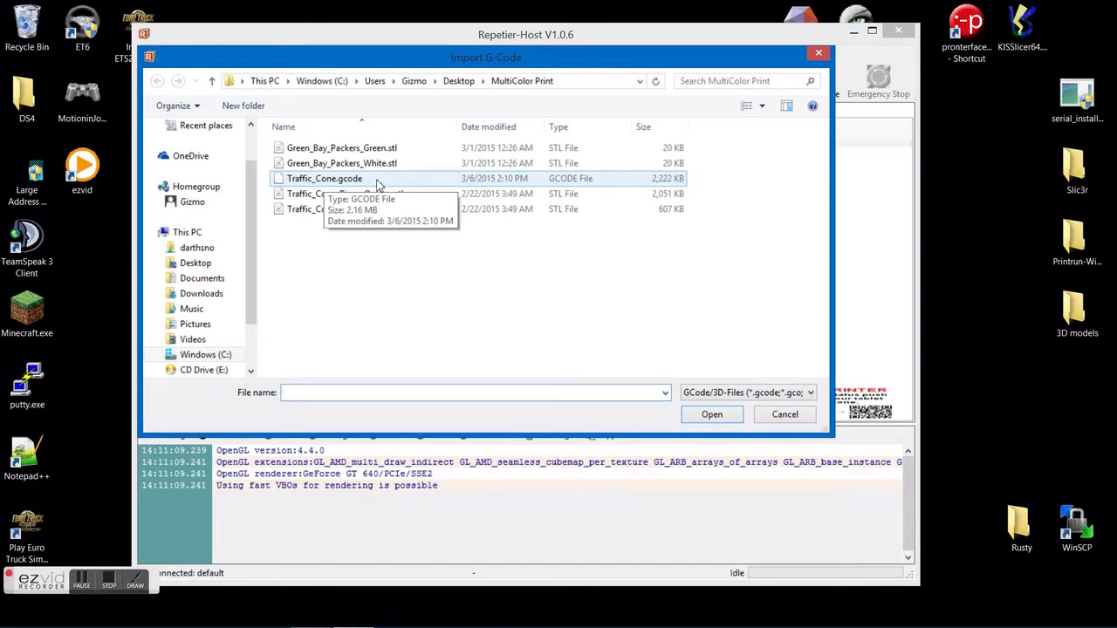
Load Traffic_Cone.gcode, then orbit and zoom the 3D view to inspect the two-colour cone.
double_click(370, 179)
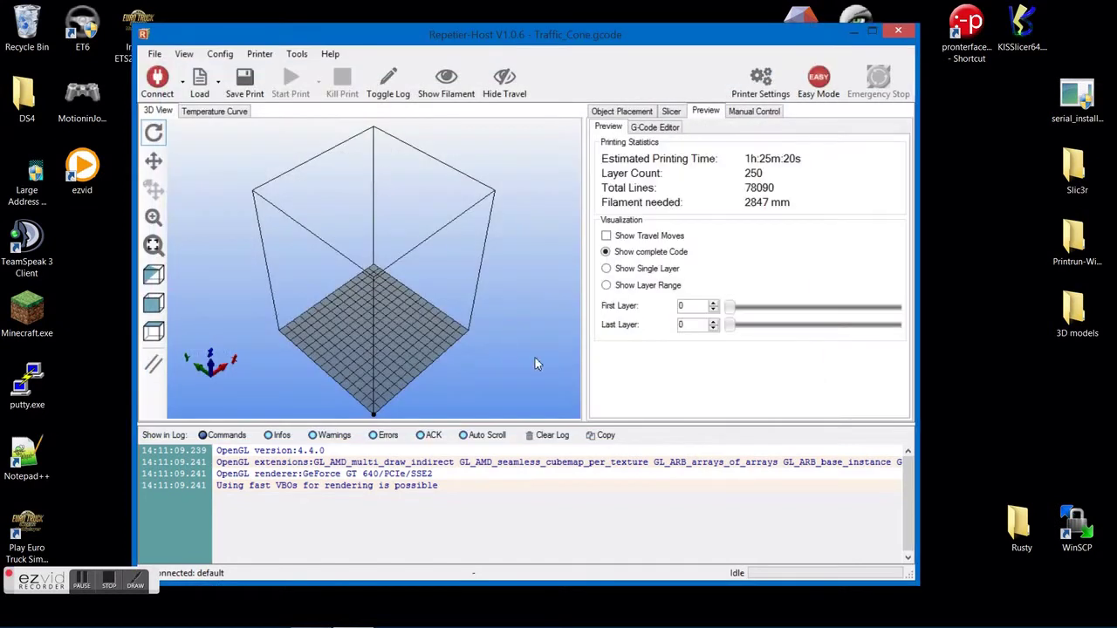
drag(492, 328, 413, 293)
scroll(399, 310, up, 5)
scroll(414, 295, up, 5)
drag(538, 276, 425, 345)
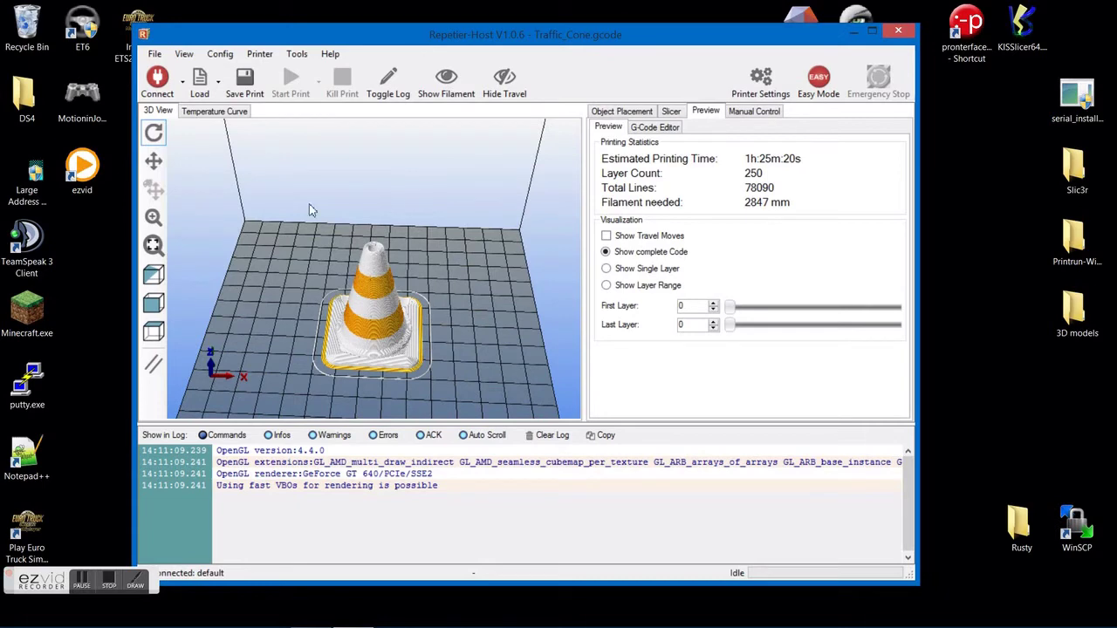
drag(390, 353, 259, 363)
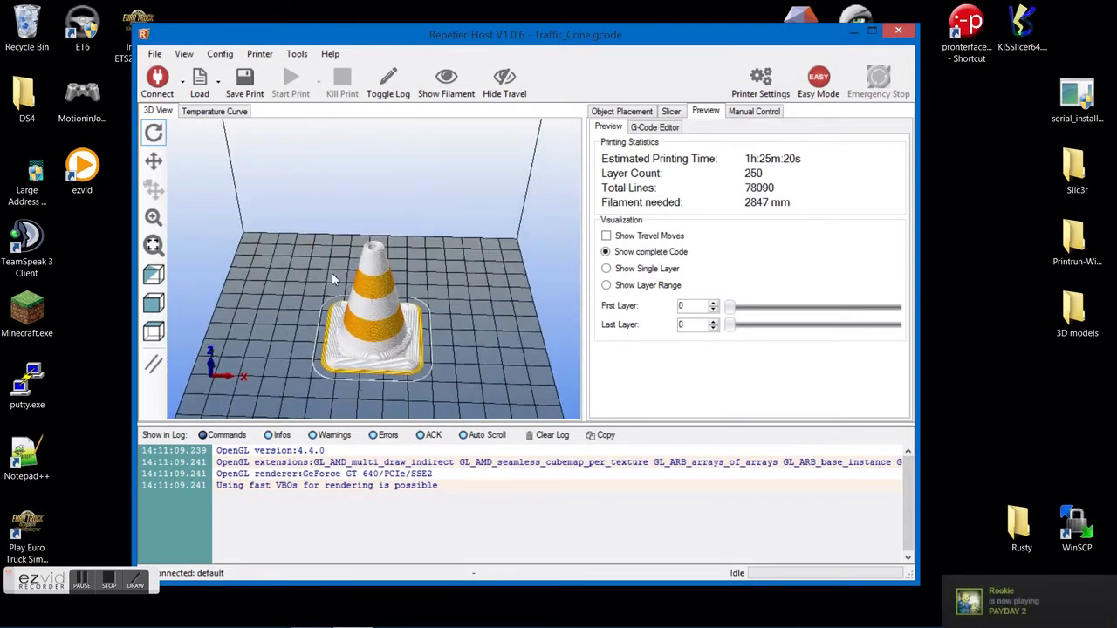
drag(333, 279, 375, 277)
Return to Slic3r, move its window to the upper left, and clear the traffic cone from the plate.
click(852, 31)
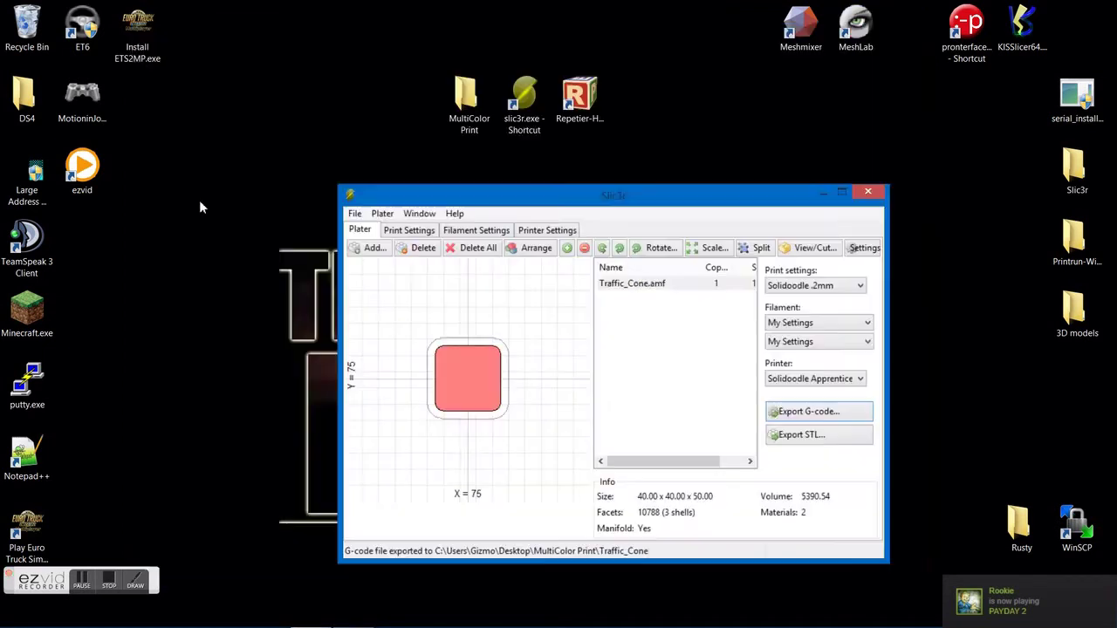
drag(571, 204, 341, 103)
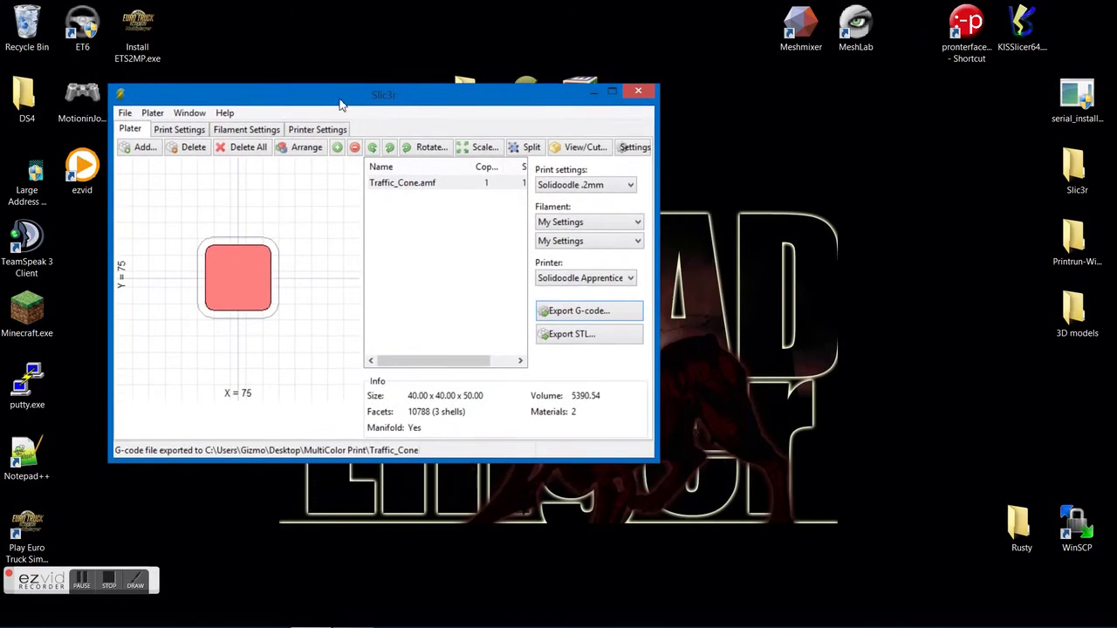
click(259, 150)
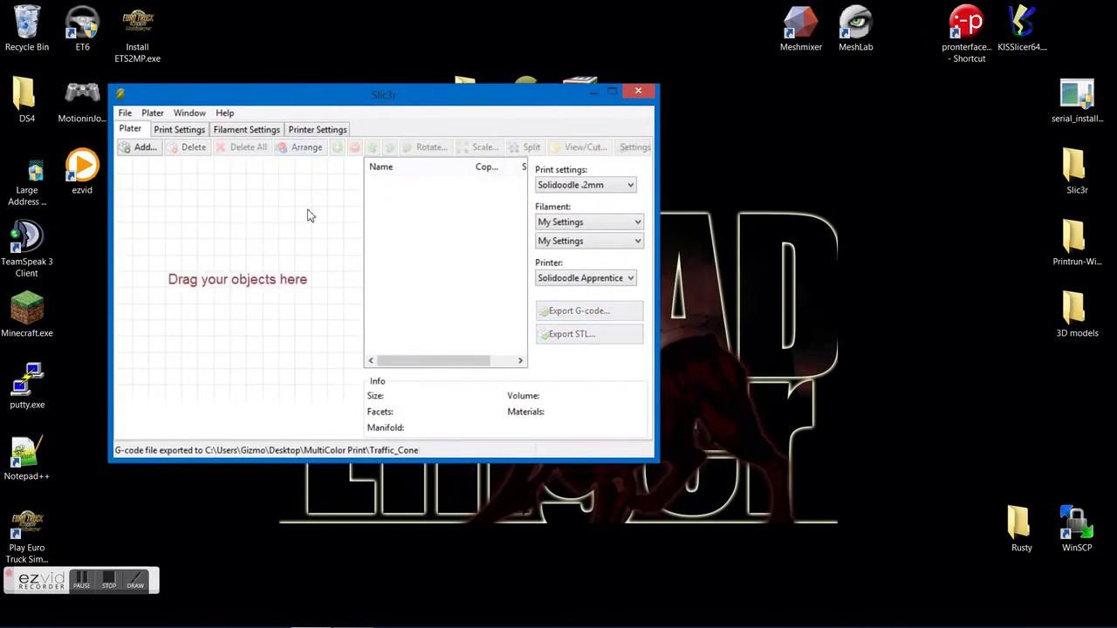
Combine Green_Bay_Packers_Green.stl and Green_Bay_Packers_White.stl as the first and second materials.
click(124, 114)
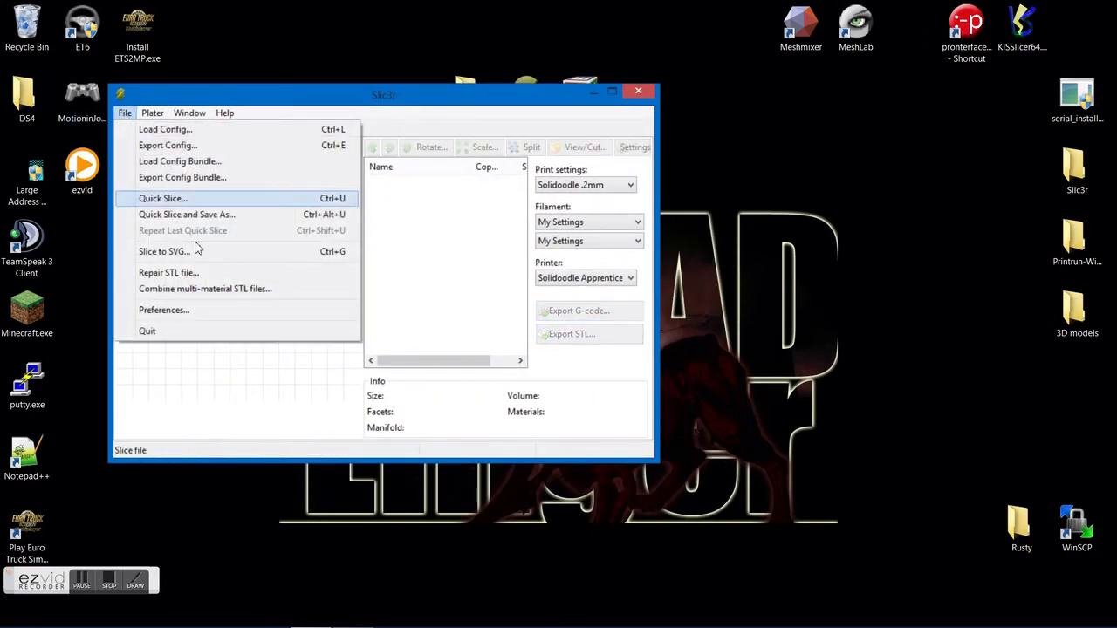
click(267, 295)
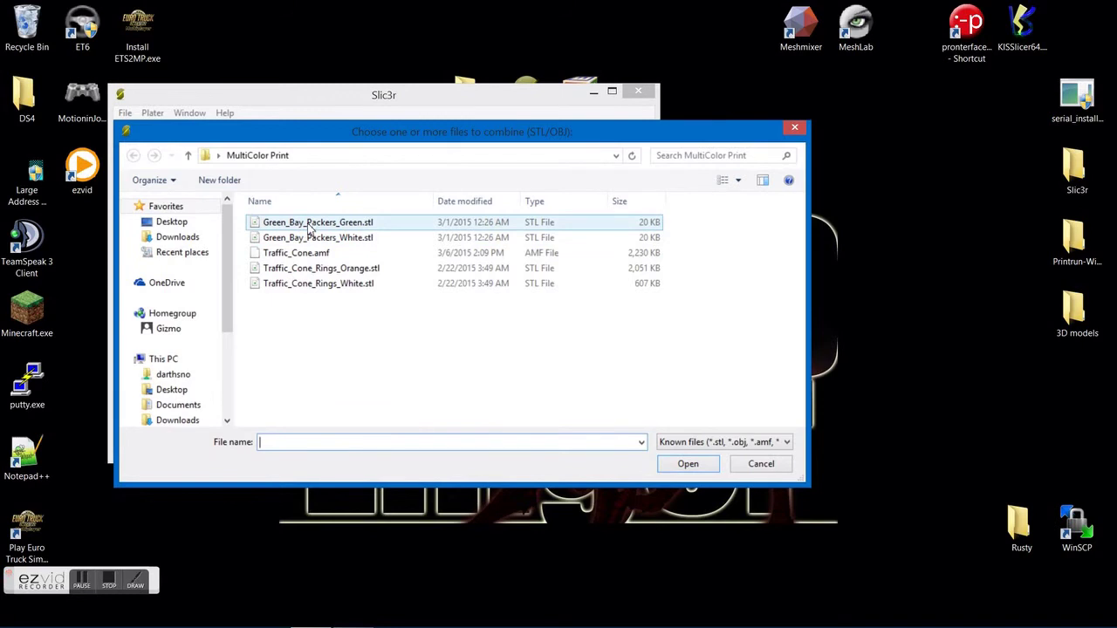
double_click(307, 225)
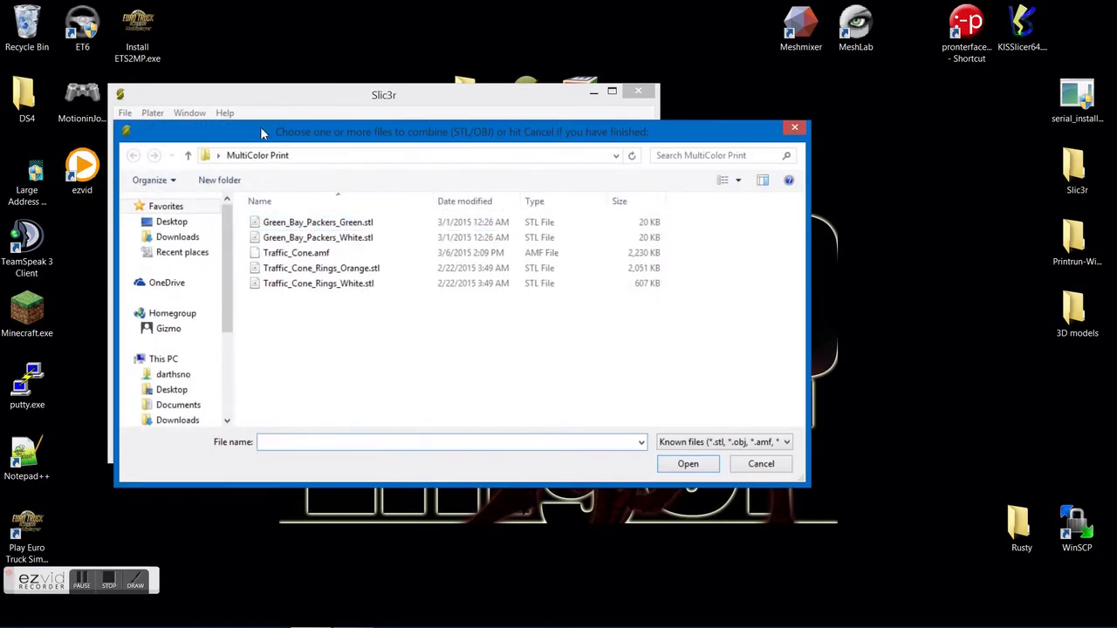
drag(258, 134, 425, 107)
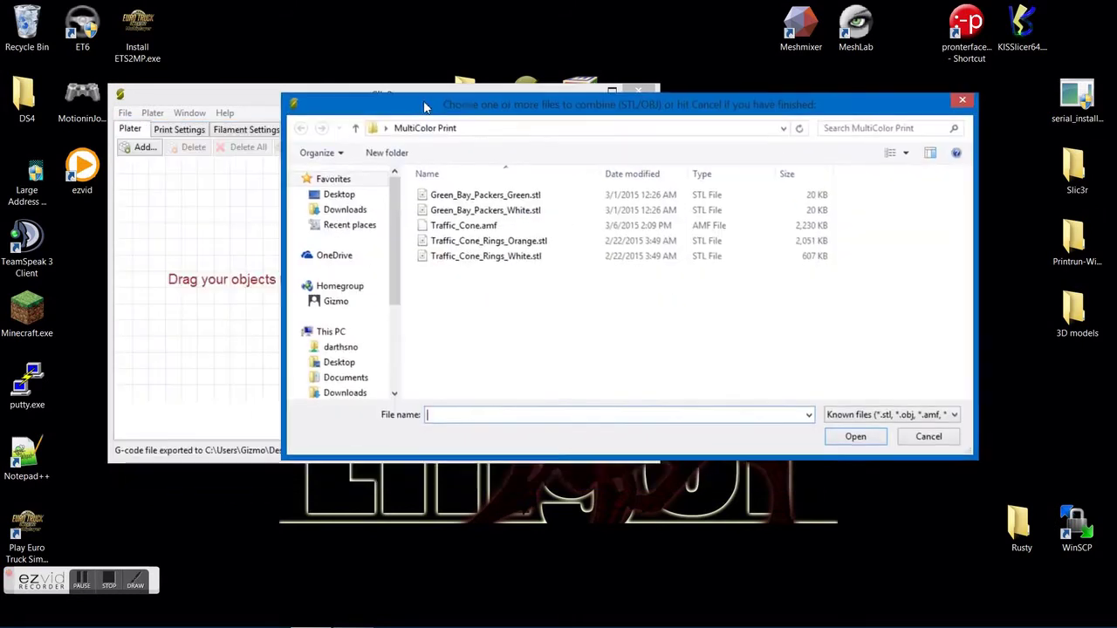
double_click(445, 209)
drag(356, 109, 214, 103)
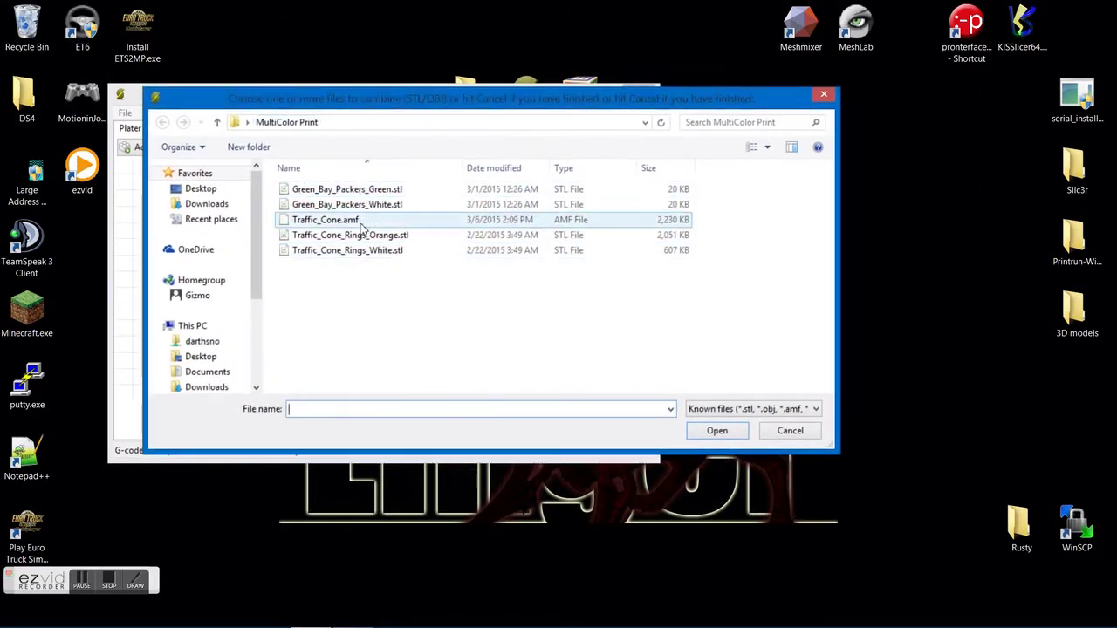
Save the combined parts as Green_Bay_Packers.amf.
click(790, 431)
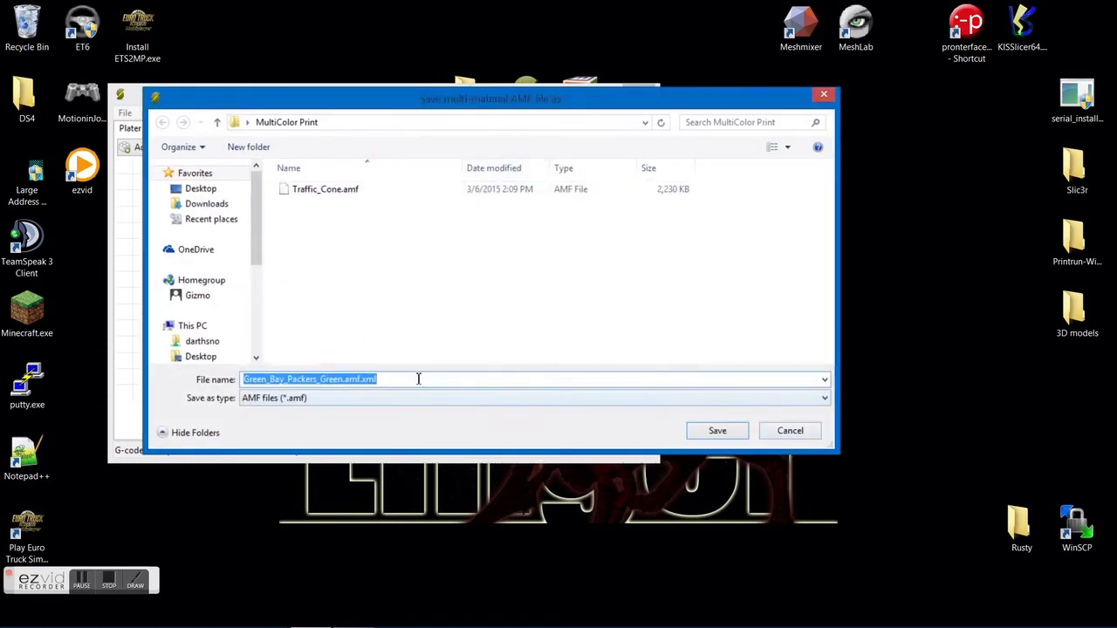
click(418, 378)
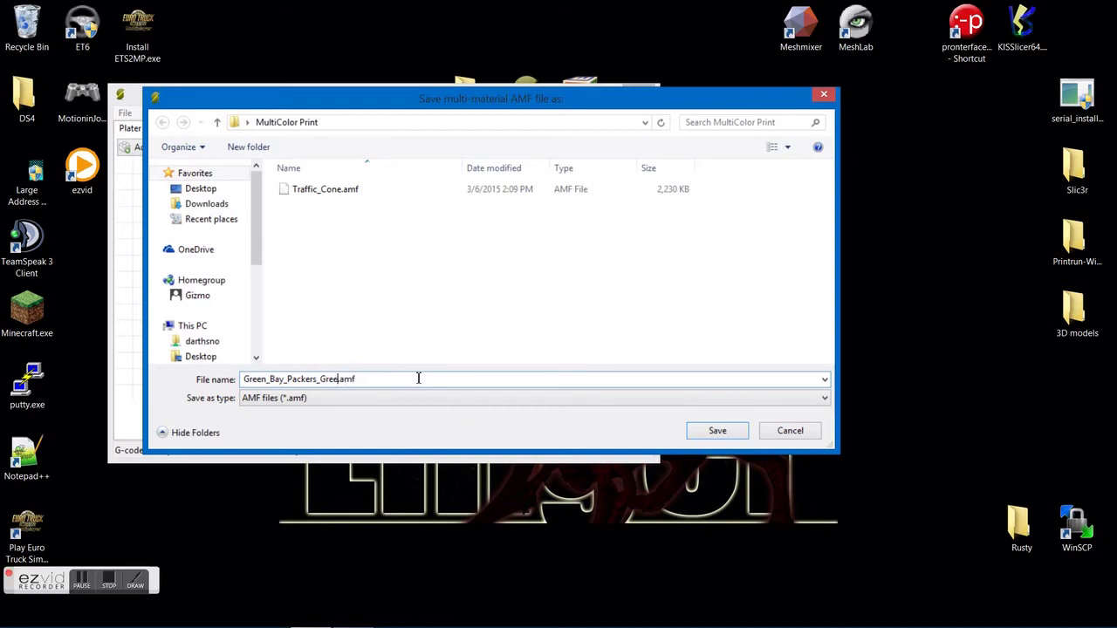
key(Return)
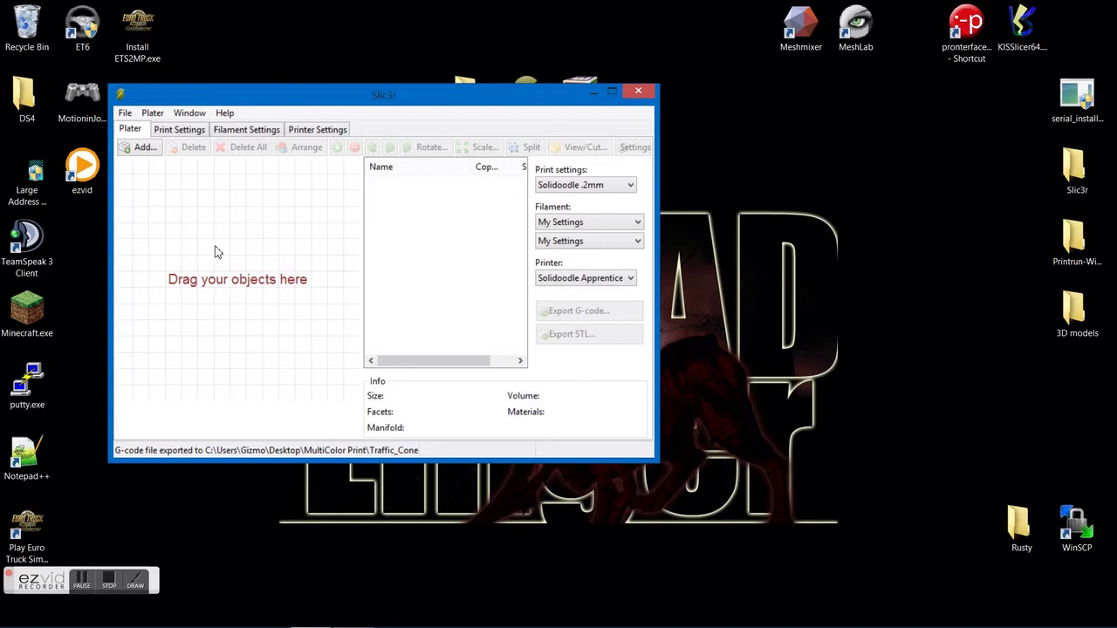
Add Green_Bay_Packers.amf to the plate and rotate its two-material 3D view to inspect the parts.
click(144, 148)
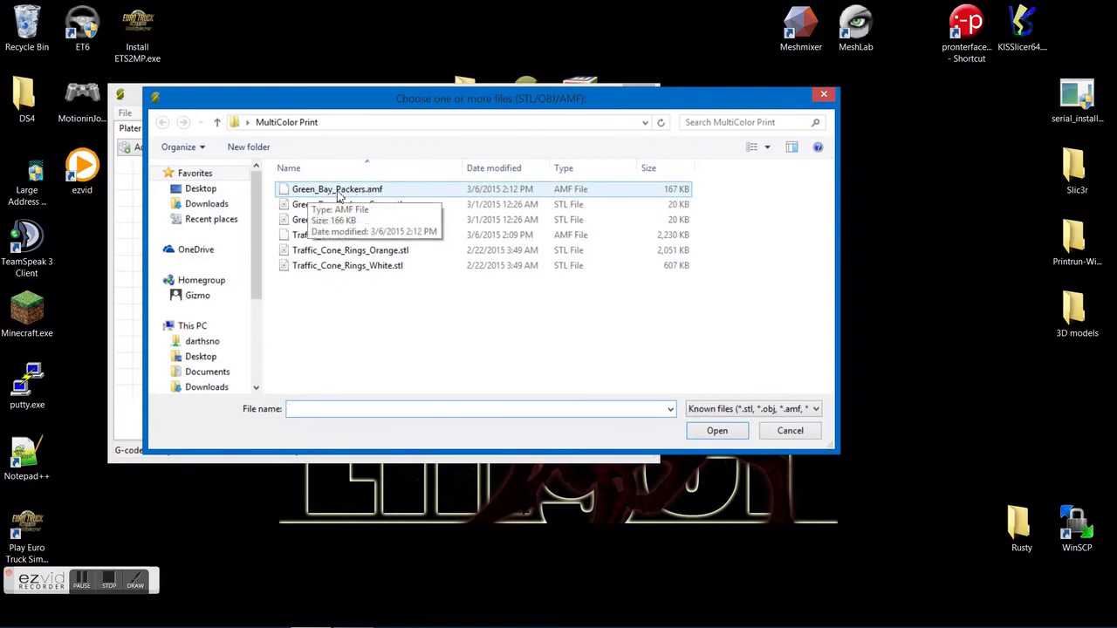
double_click(366, 191)
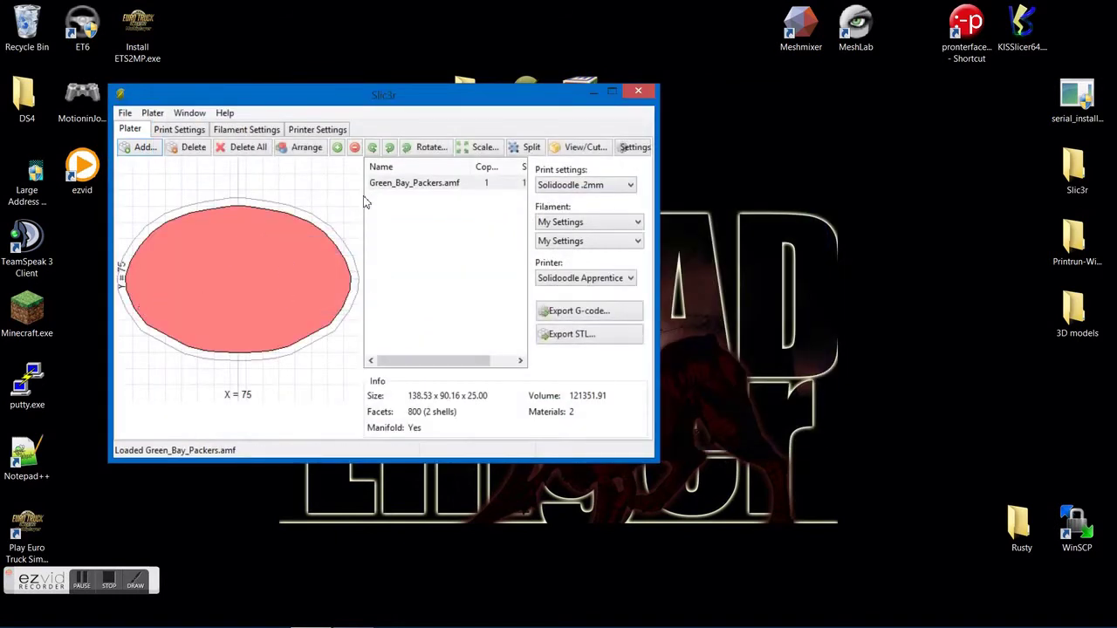
double_click(418, 185)
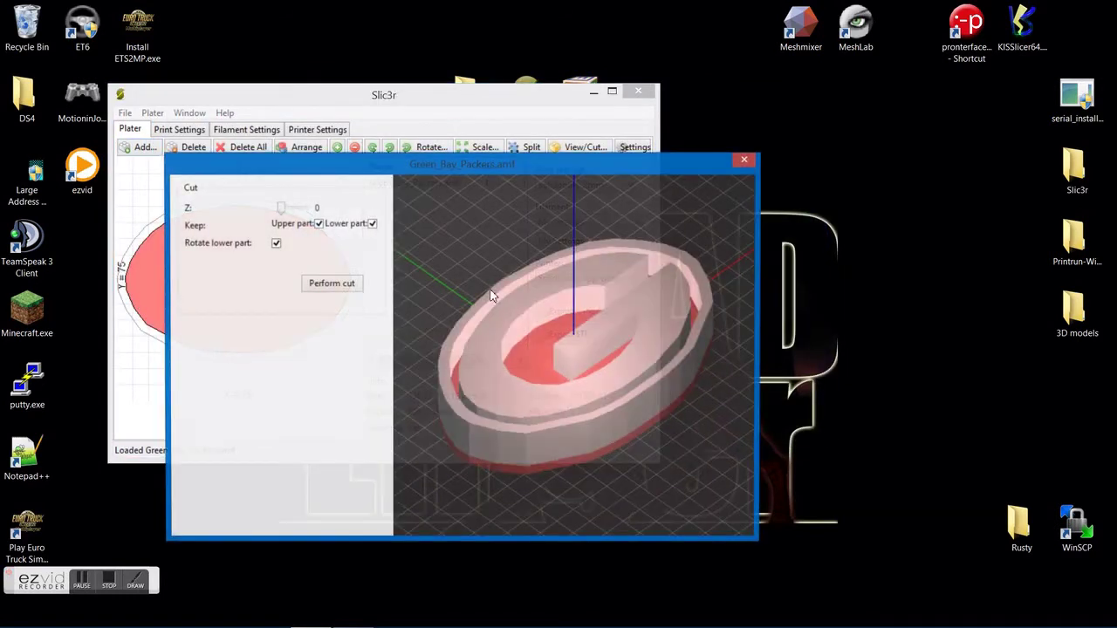
drag(521, 290, 485, 352)
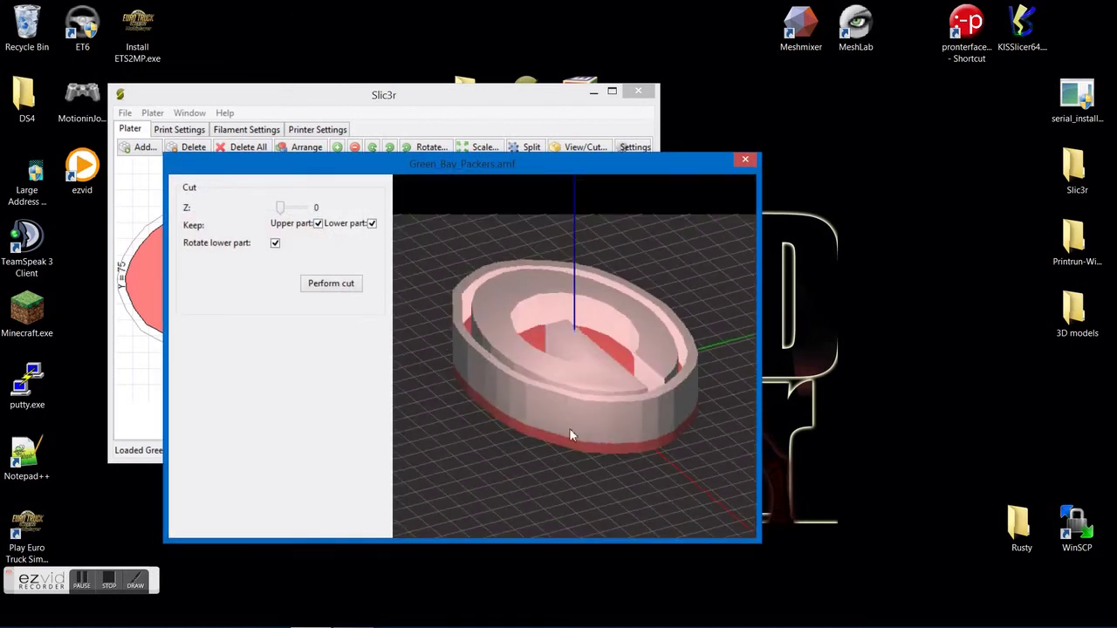
click(745, 159)
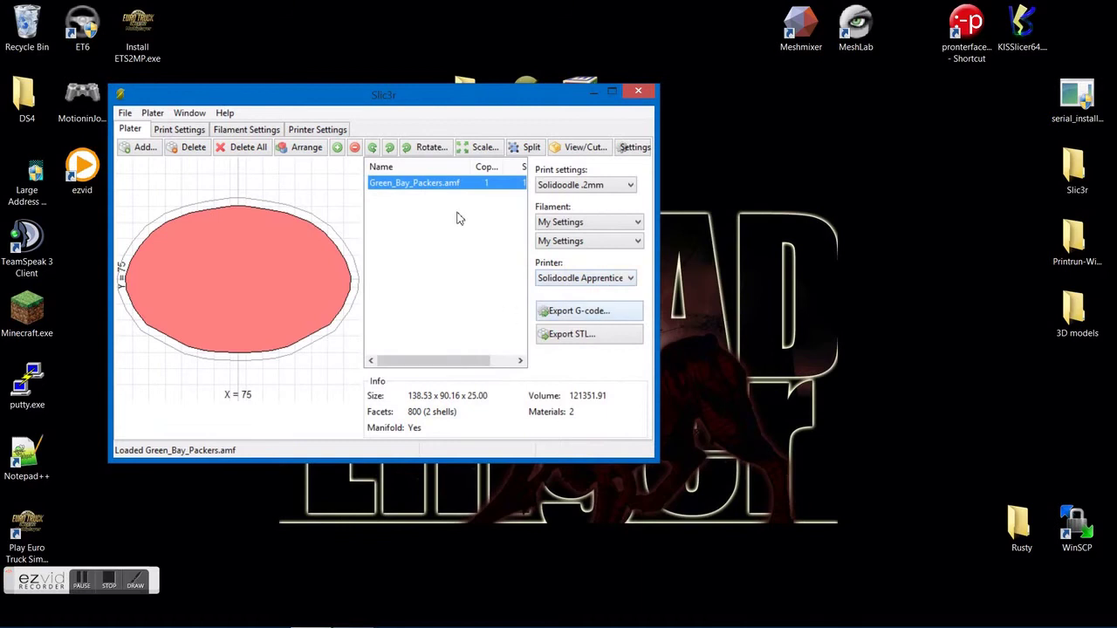
Export the model as Green_Bay_Packers.gcode and bring Repetier-Host back to the front.
click(569, 312)
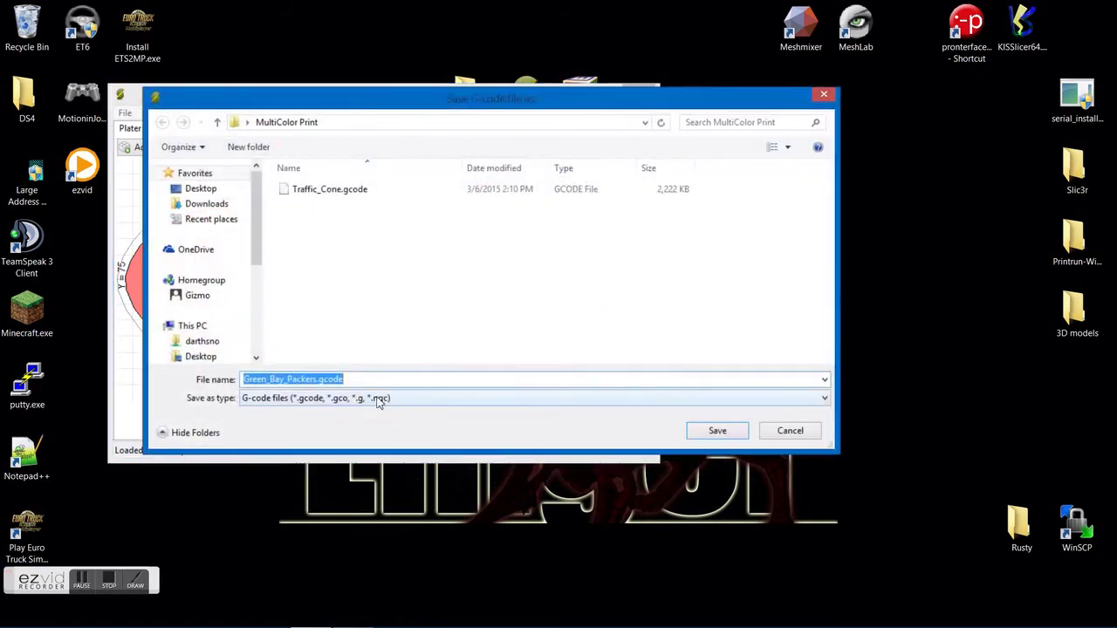
click(710, 430)
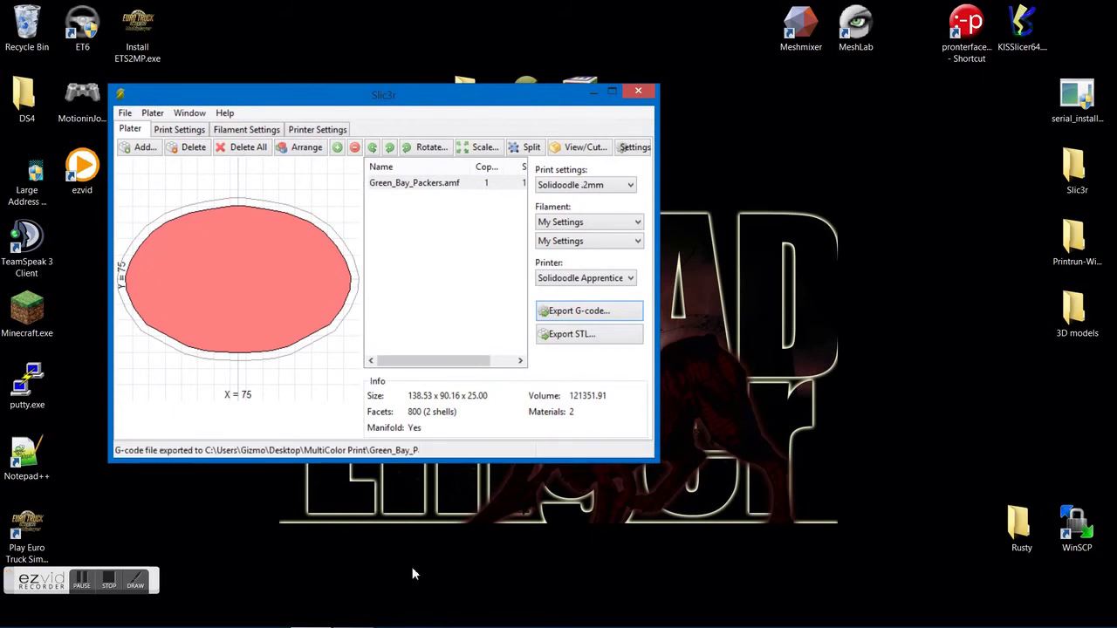
click(354, 615)
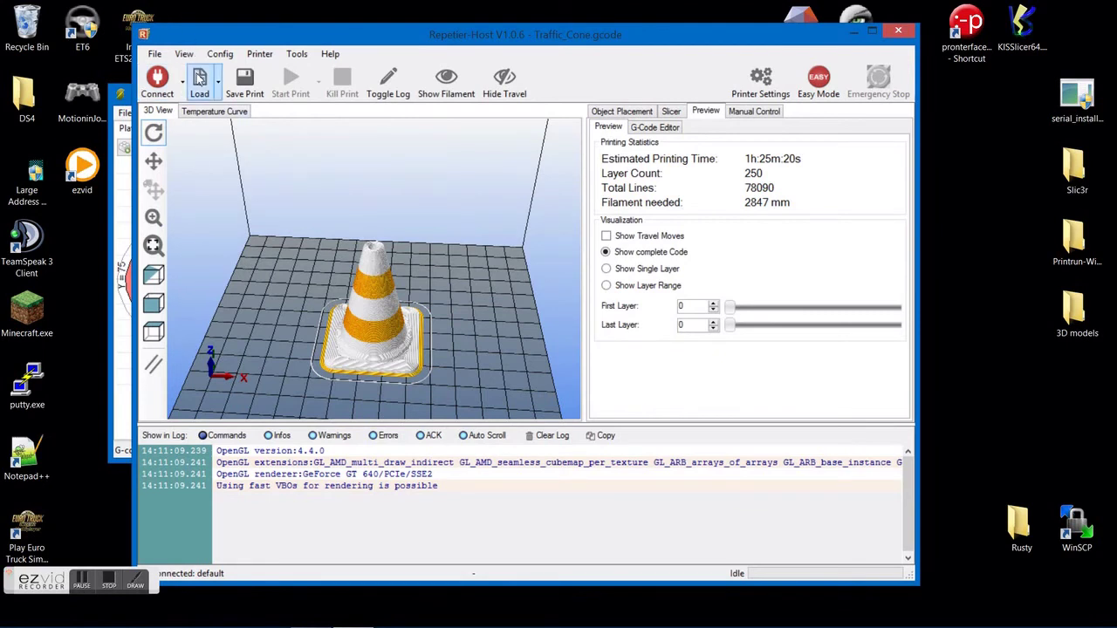
Load Green_Bay_Packers.gcode and rotate the preview to inspect it from several angles.
click(199, 81)
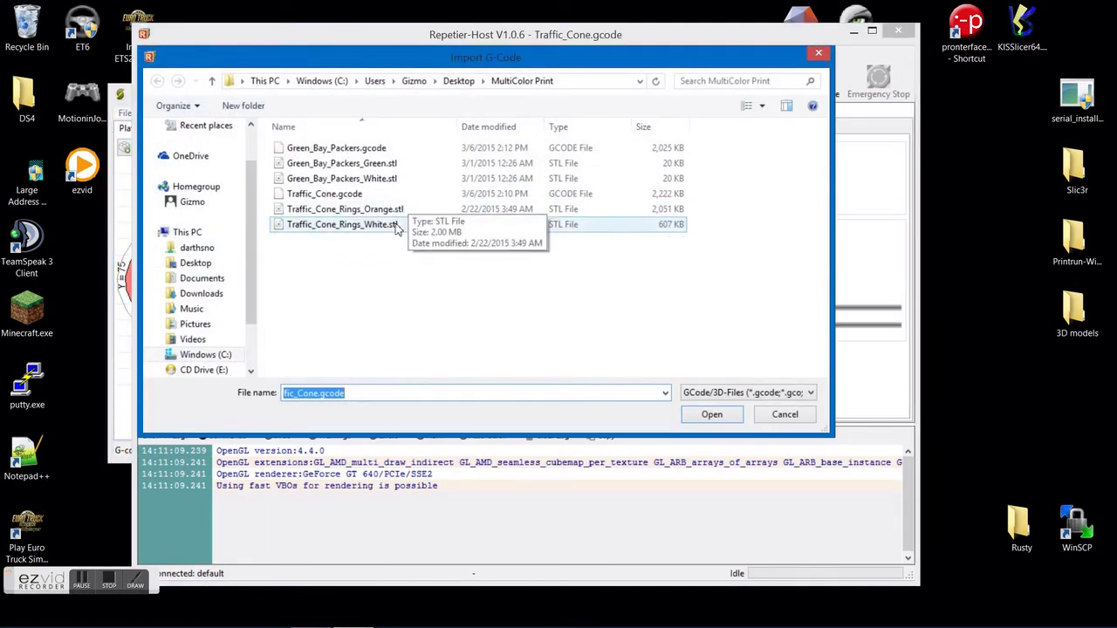
double_click(340, 148)
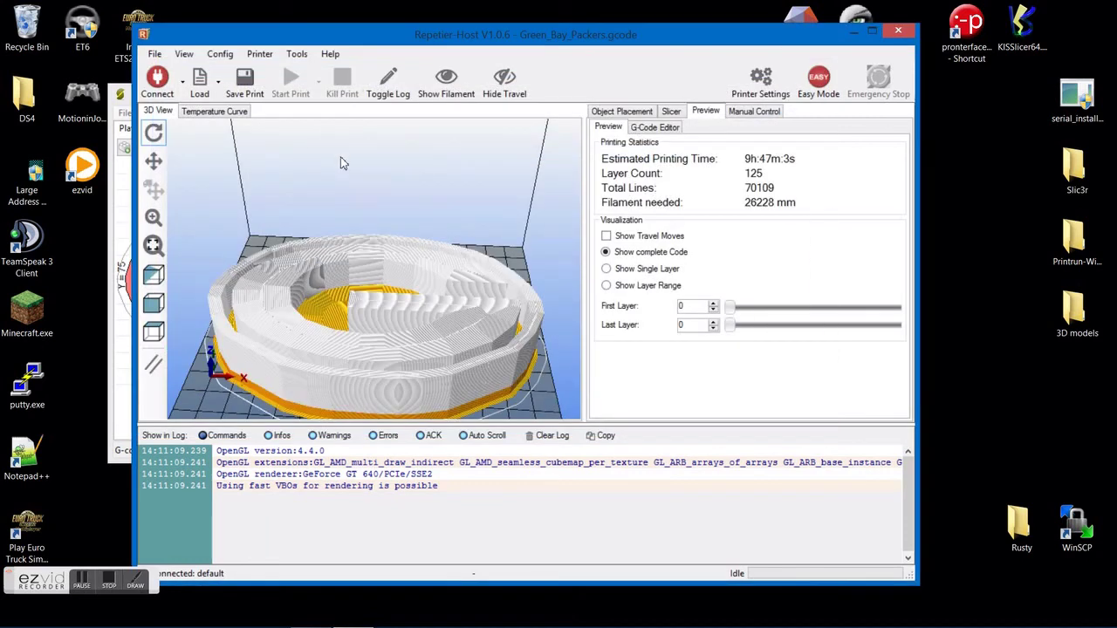
drag(342, 163, 358, 202)
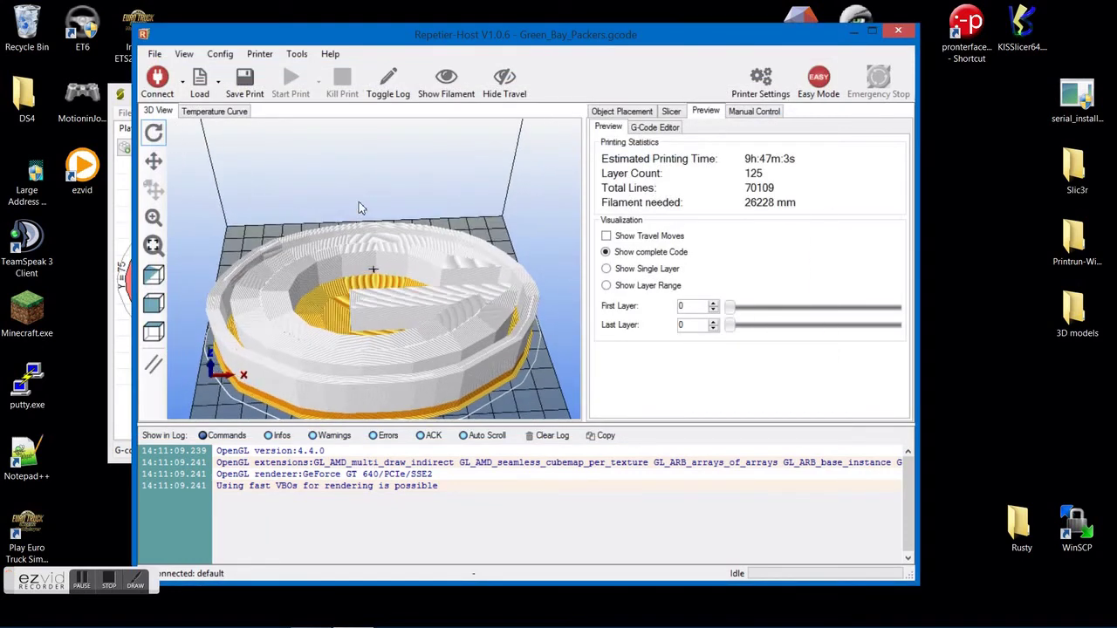
drag(371, 331, 365, 285)
drag(296, 283, 243, 356)
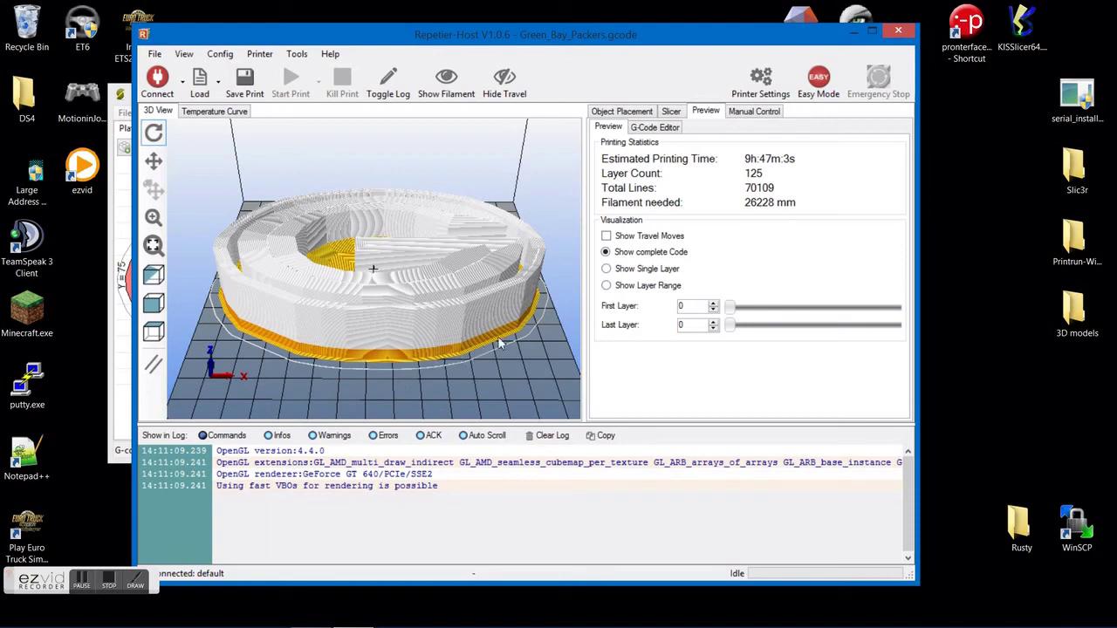
drag(343, 374, 382, 341)
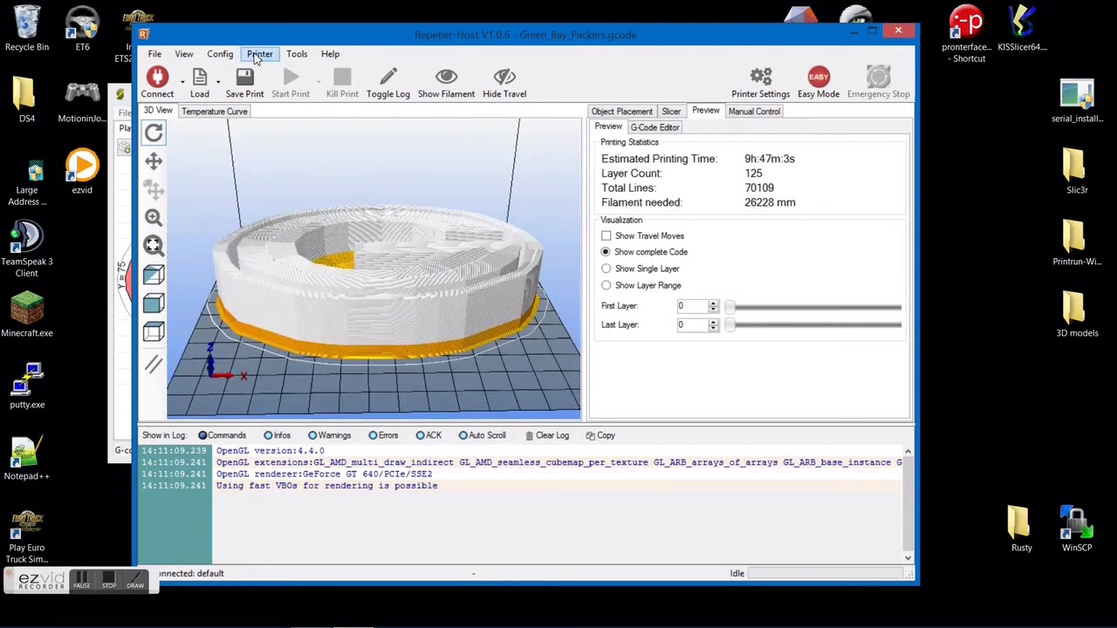
Set Extruder 2's colour to dark green in the printer settings and apply it.
click(223, 55)
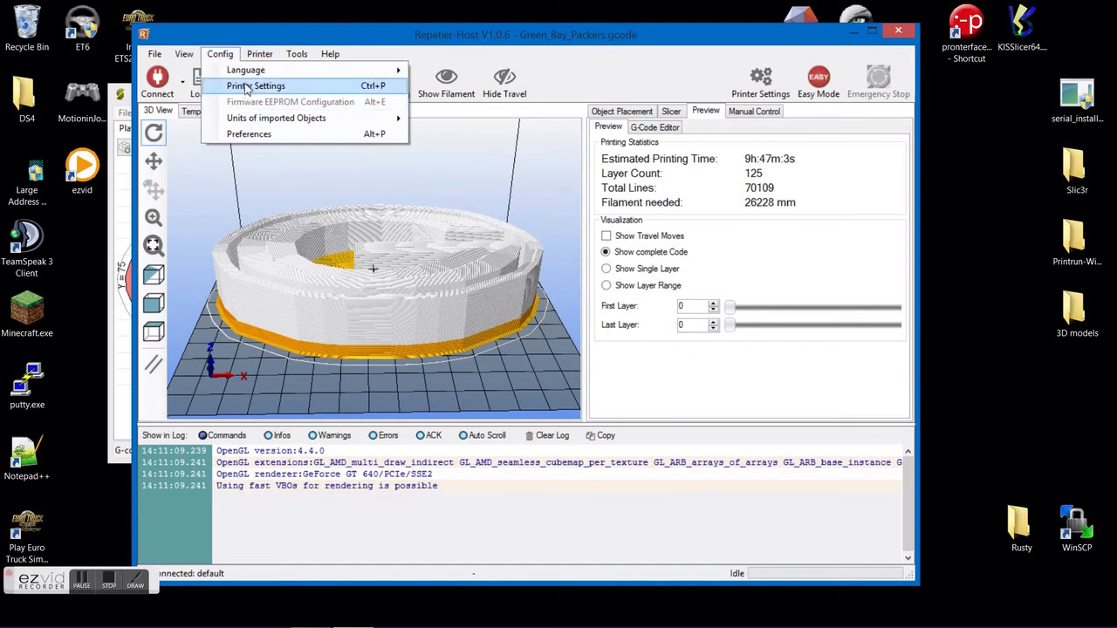
click(247, 86)
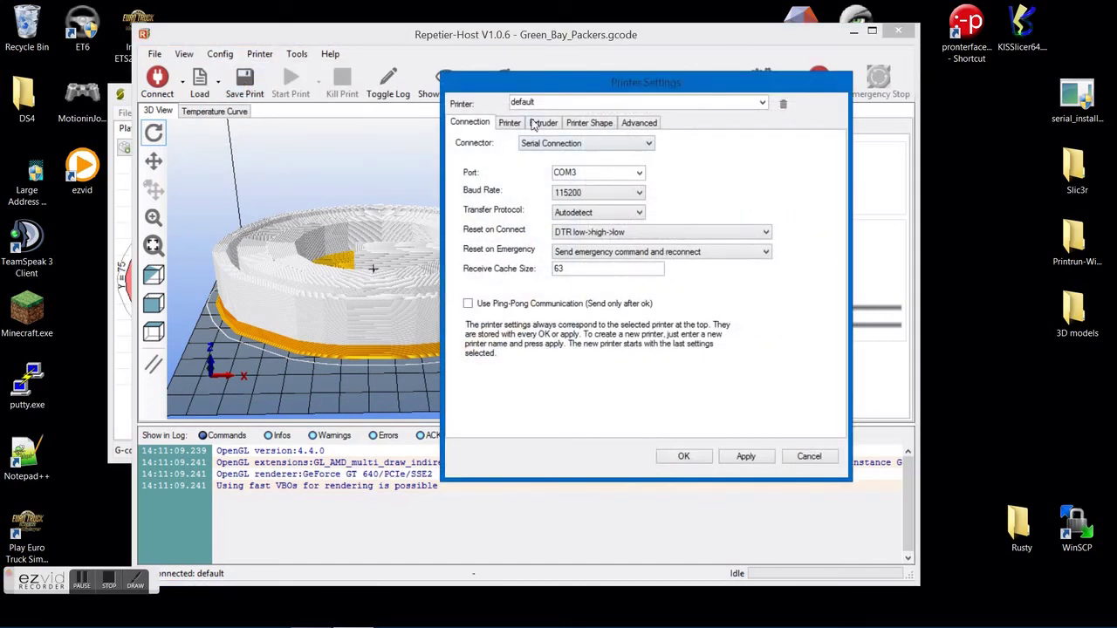
click(541, 124)
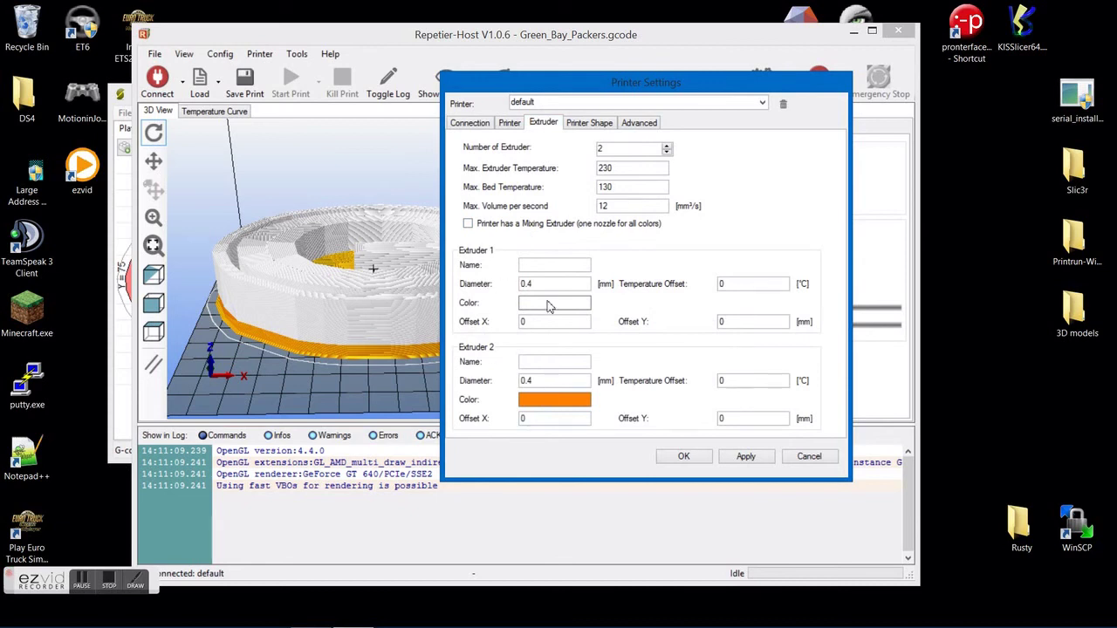
click(536, 401)
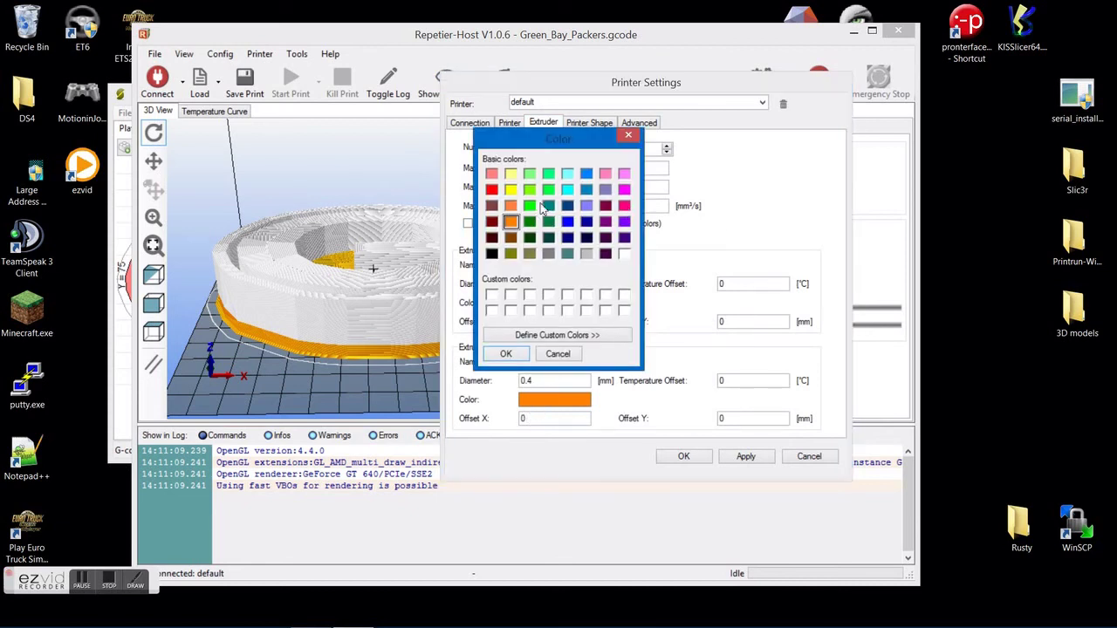
click(530, 221)
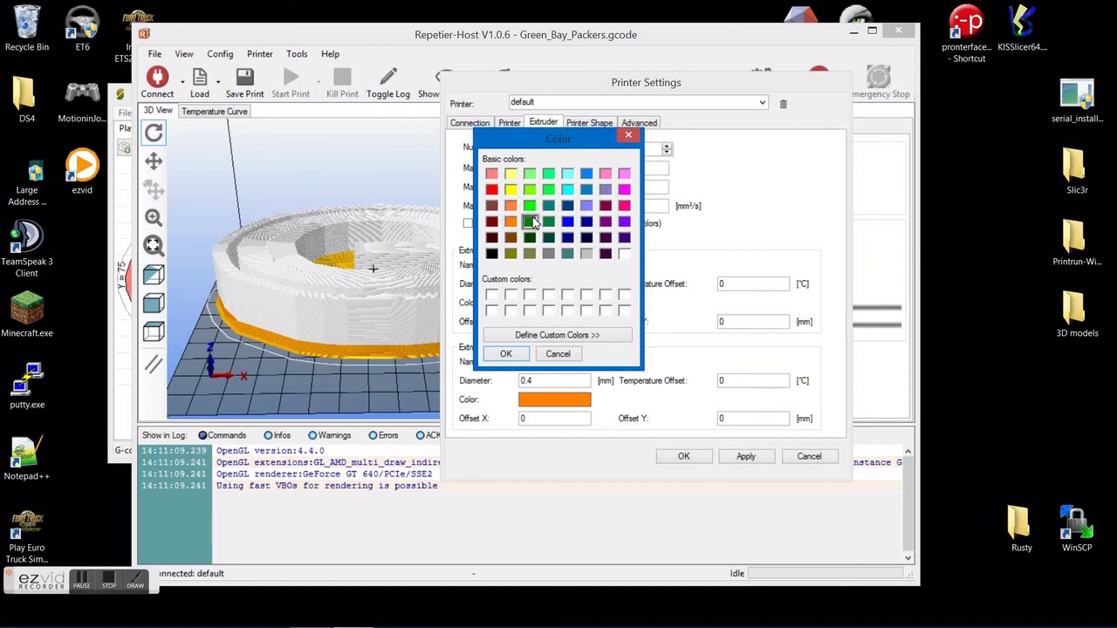
click(507, 354)
click(749, 458)
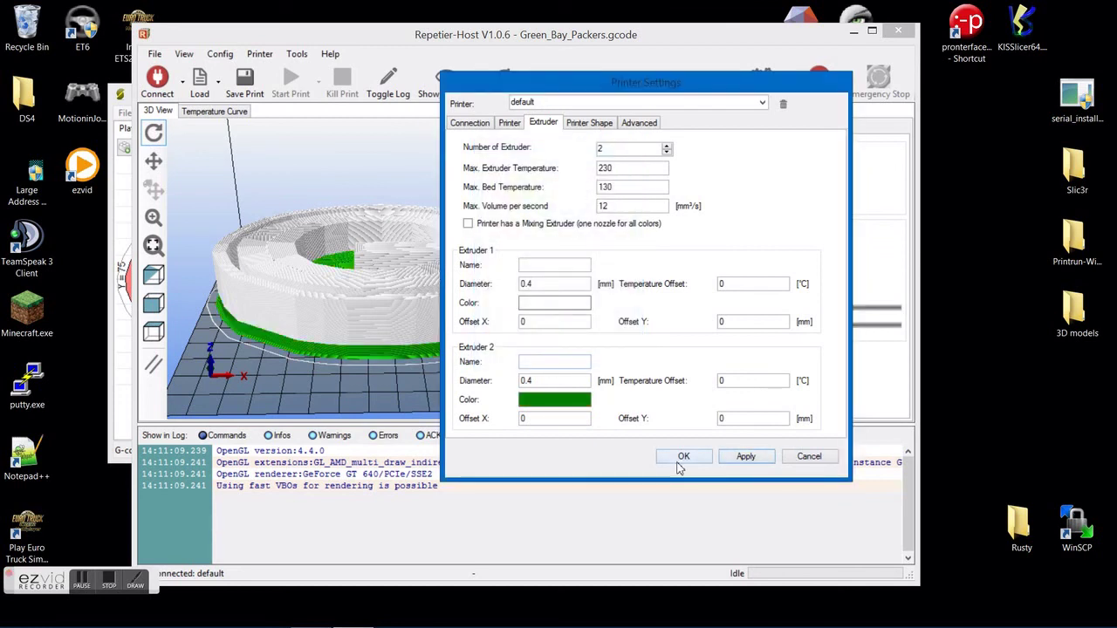
click(680, 459)
click(613, 52)
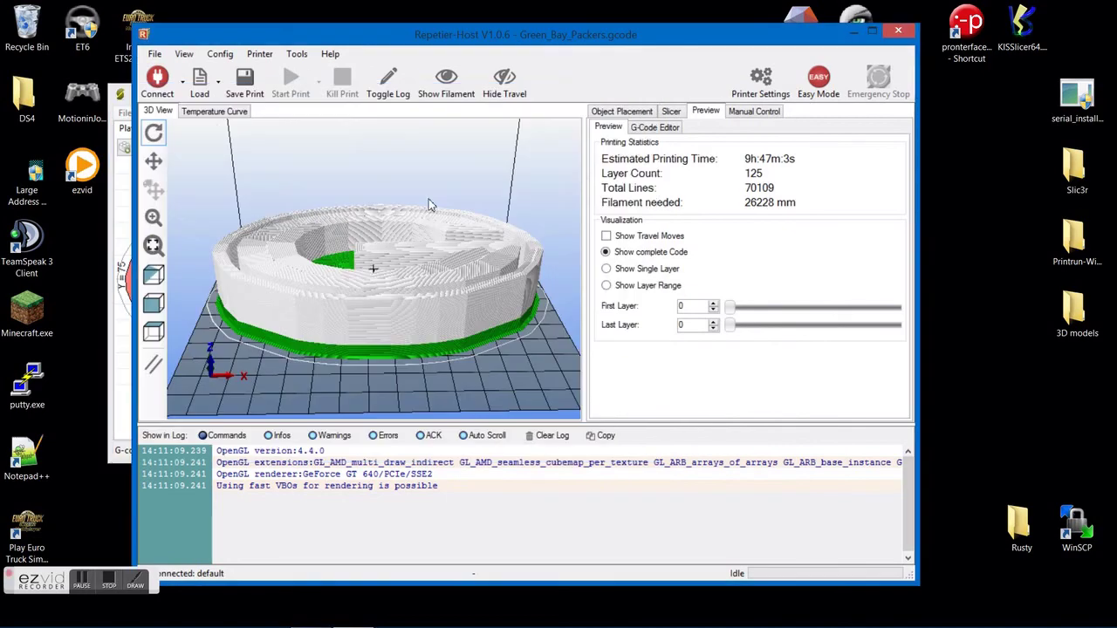
Rotate the green-and-white logo preview and move the Repetier-Host window to the left.
drag(432, 205, 411, 358)
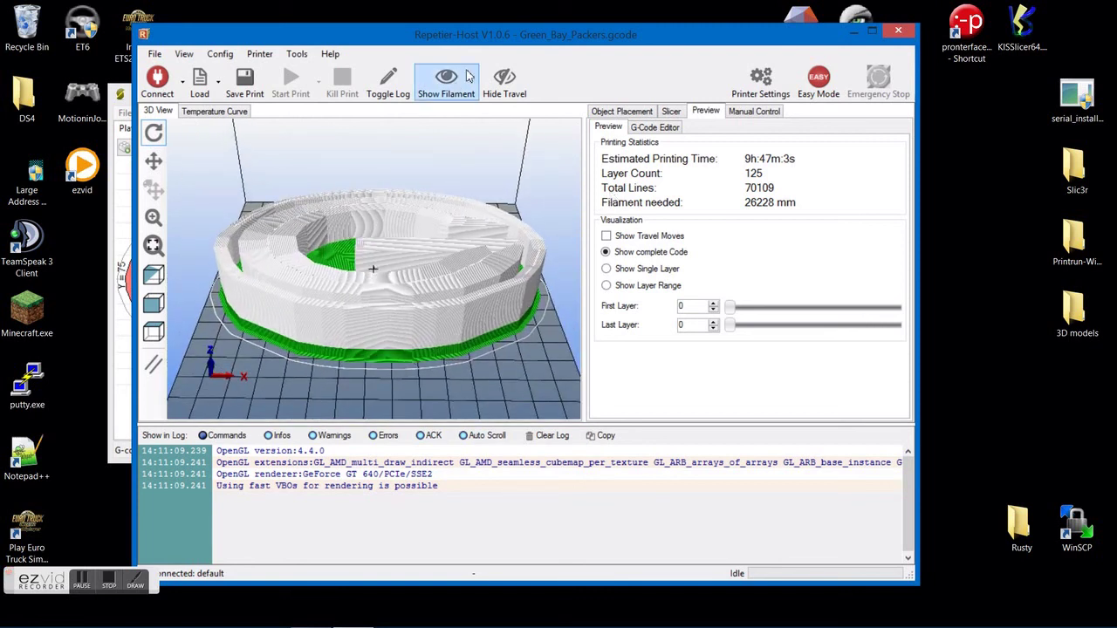
drag(329, 37, 214, 31)
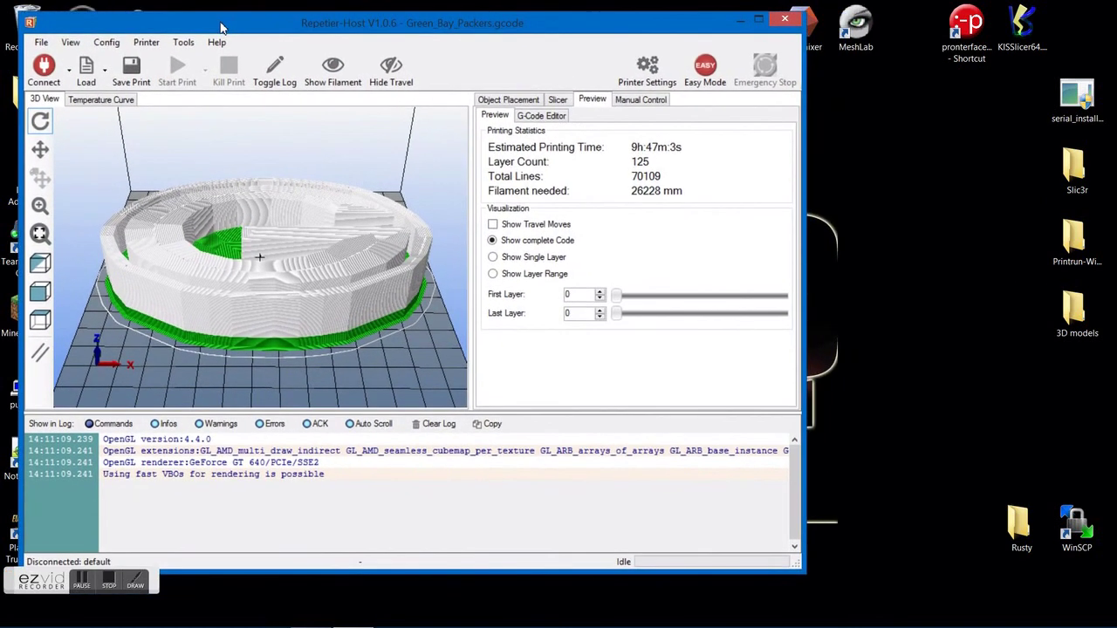